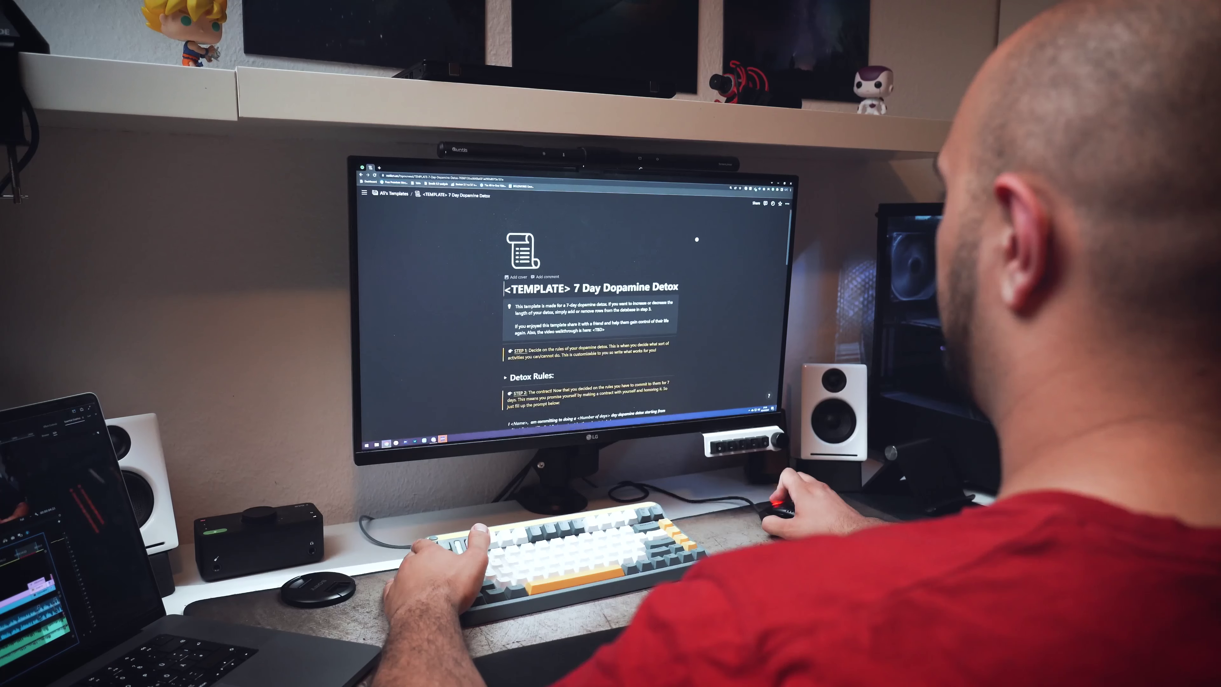
# Fill in the Day 0 row with June 2, 2022, a two-star rating, Family as focus and the mini journal text "Today was a".
pyautogui.scroll(-8, 697, 239)
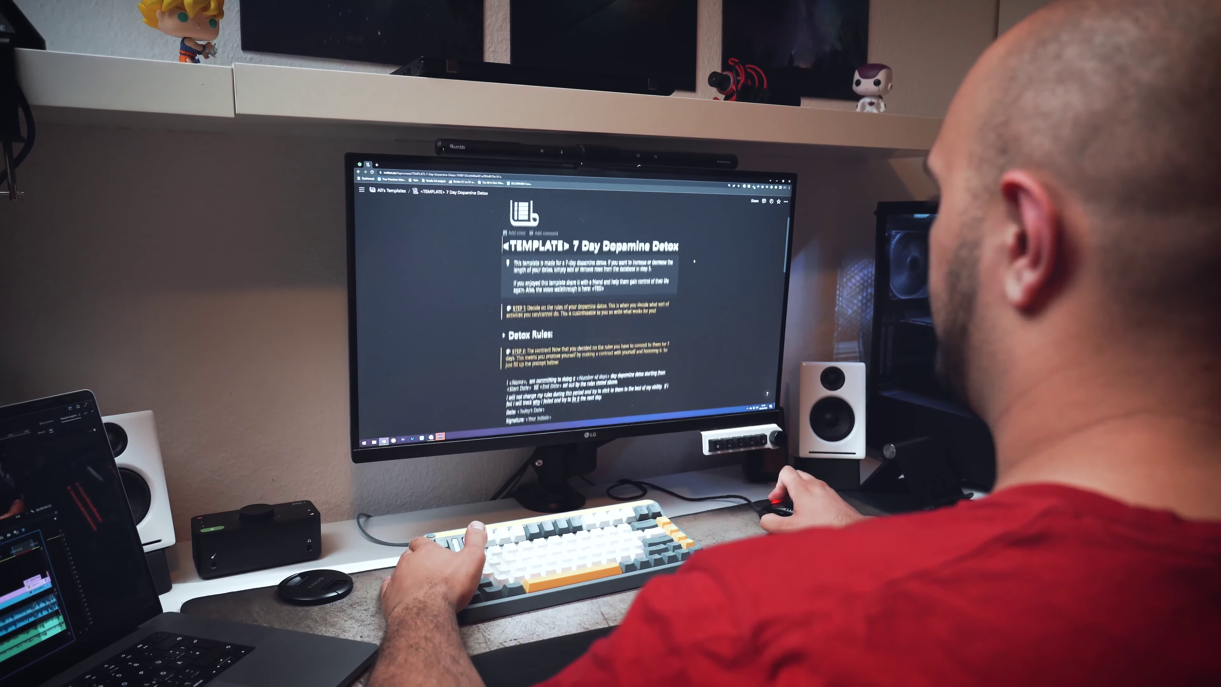
pyautogui.scroll(-3, 693, 258)
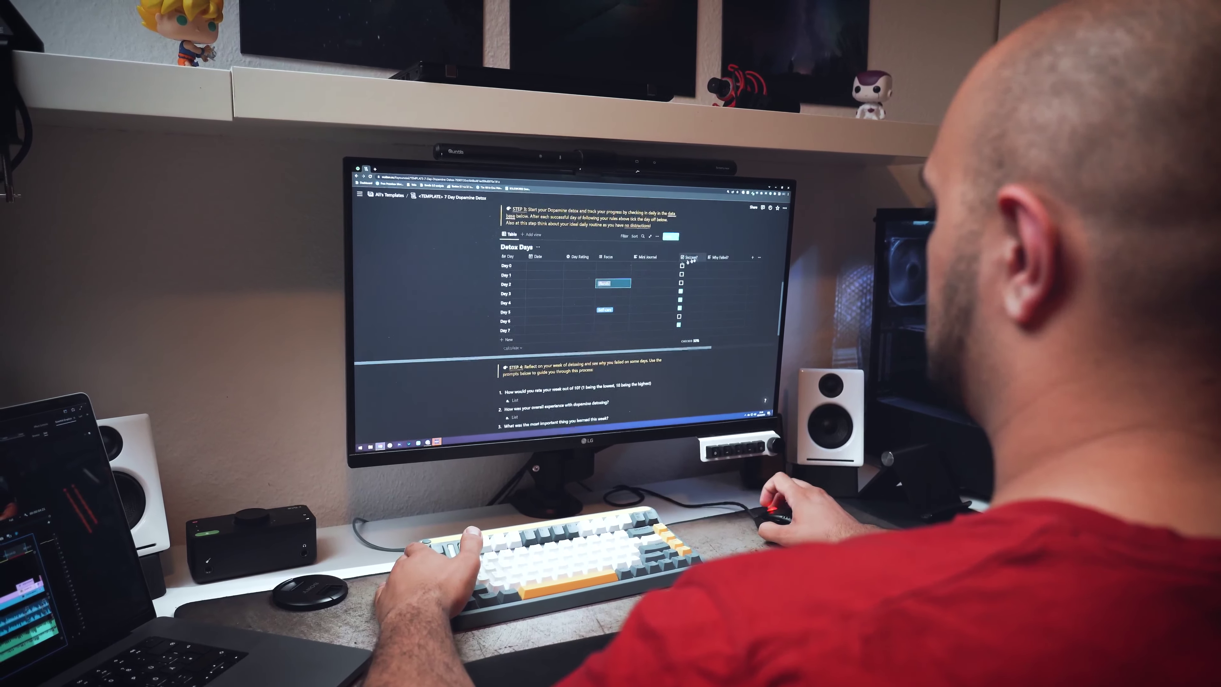
pyautogui.click(534, 260)
pyautogui.click(557, 290)
pyautogui.click(656, 246)
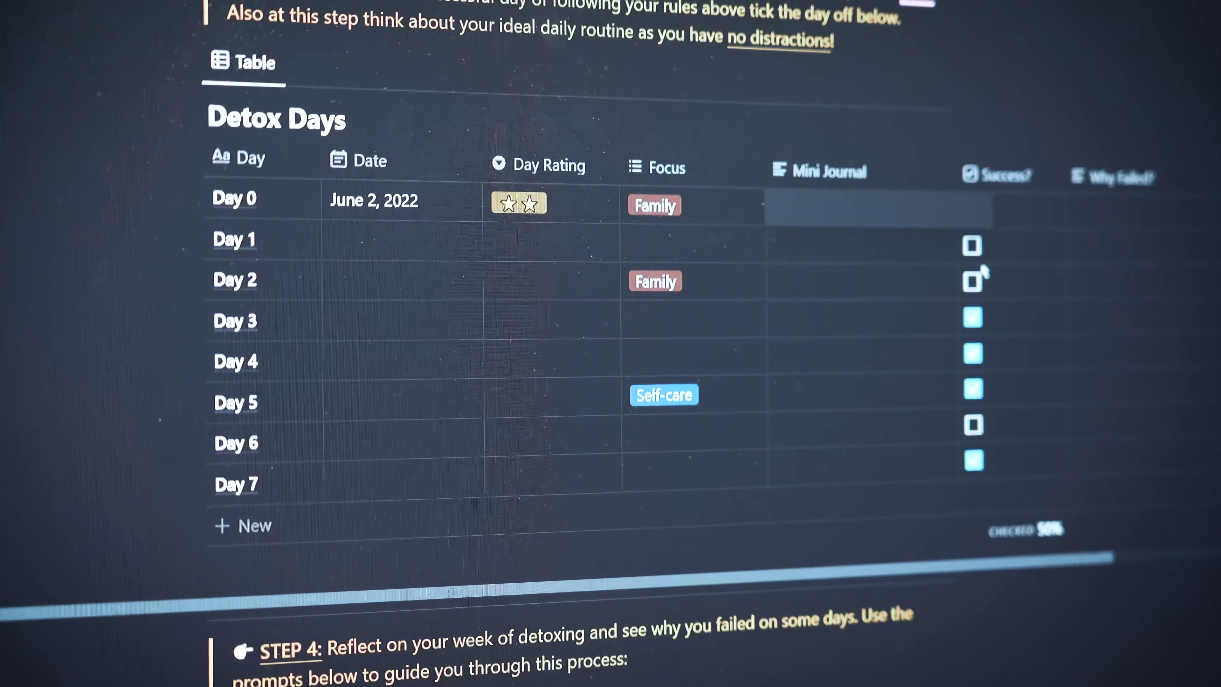
pyautogui.write('Today was a')
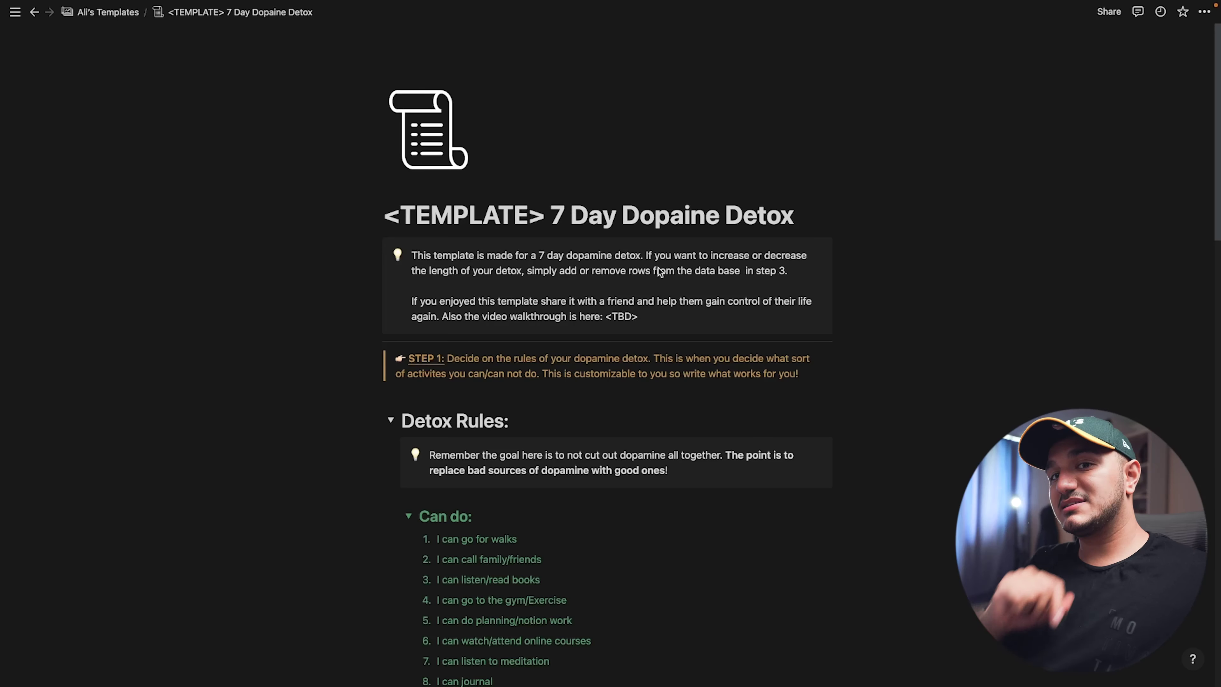
# Read through the template's detox rules, contract, Detox Days table and reflection prompts.
pyautogui.scroll(-10, 658, 268)
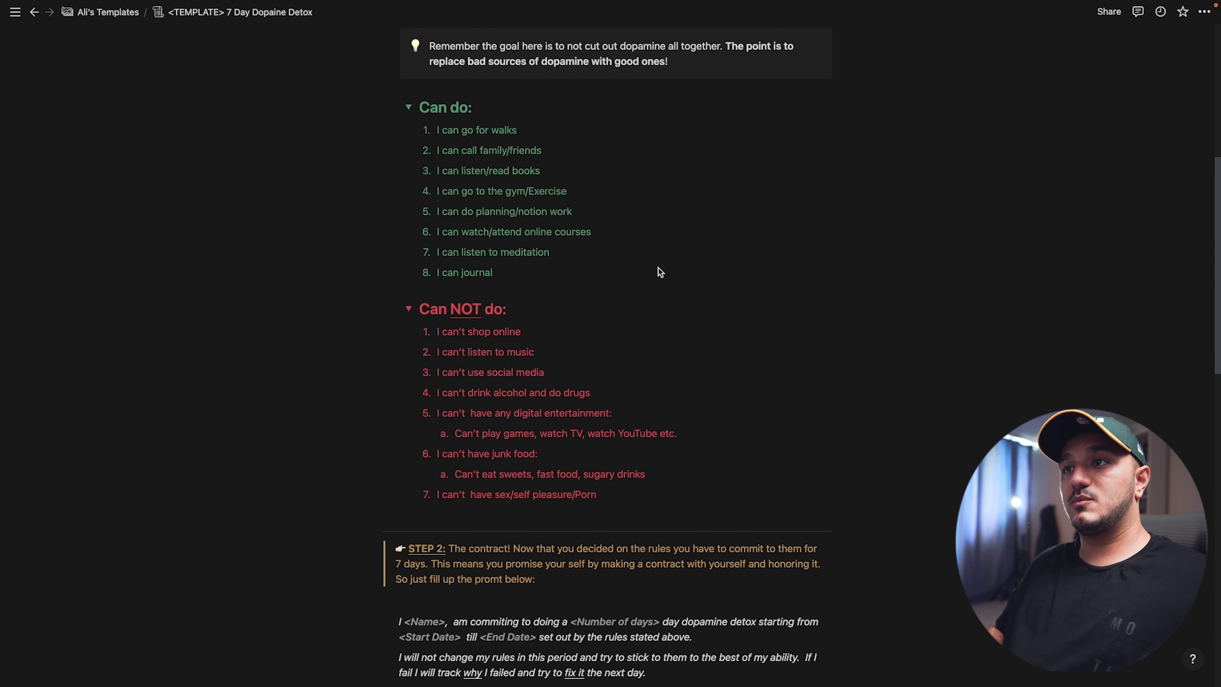
pyautogui.scroll(1, 659, 268)
pyautogui.scroll(-10, 658, 267)
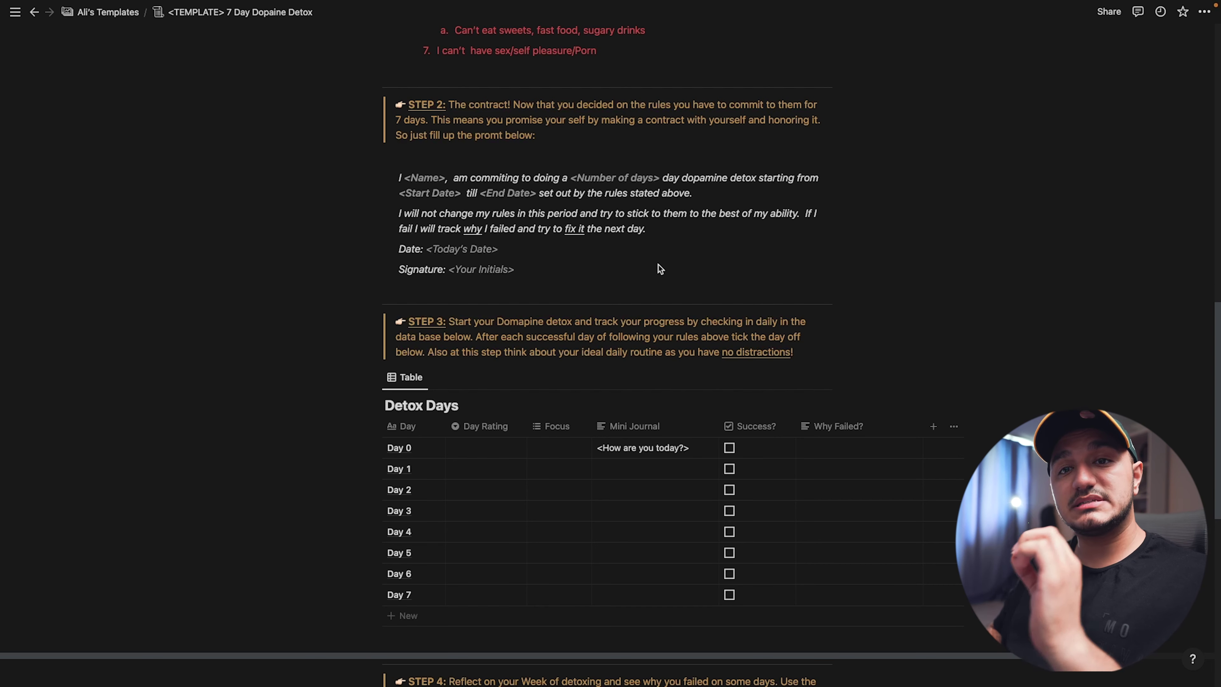
pyautogui.scroll(-4, 660, 268)
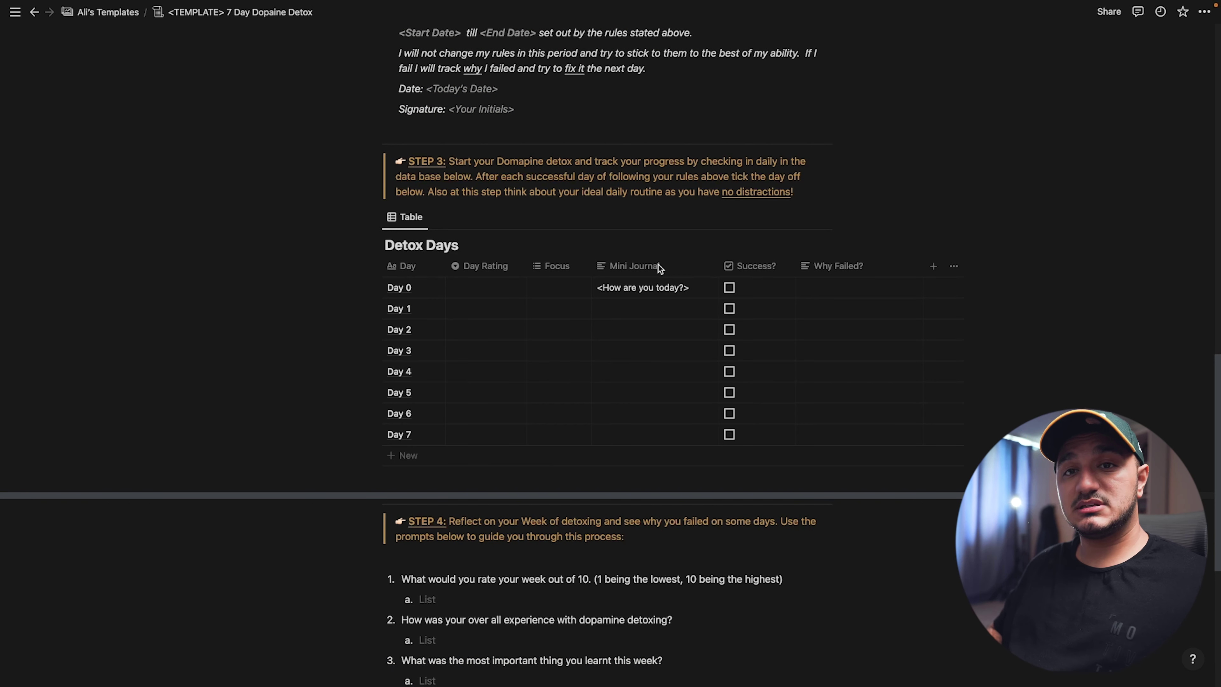
pyautogui.scroll(-7, 659, 268)
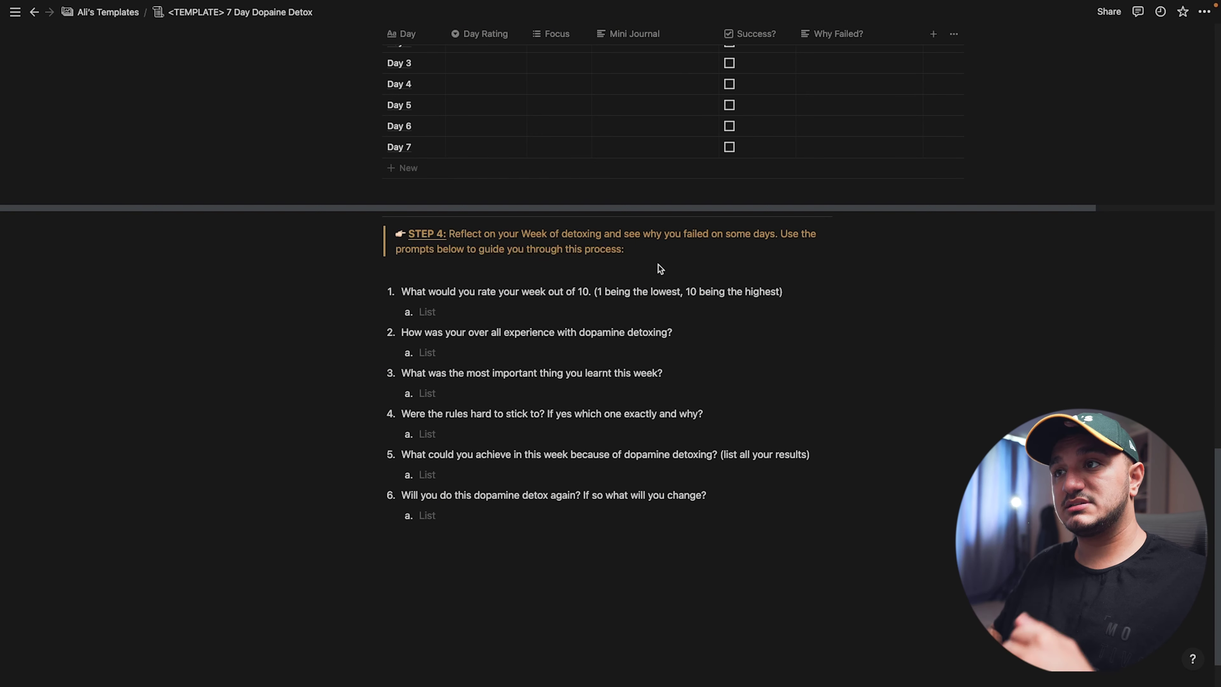
pyautogui.scroll(20, 660, 268)
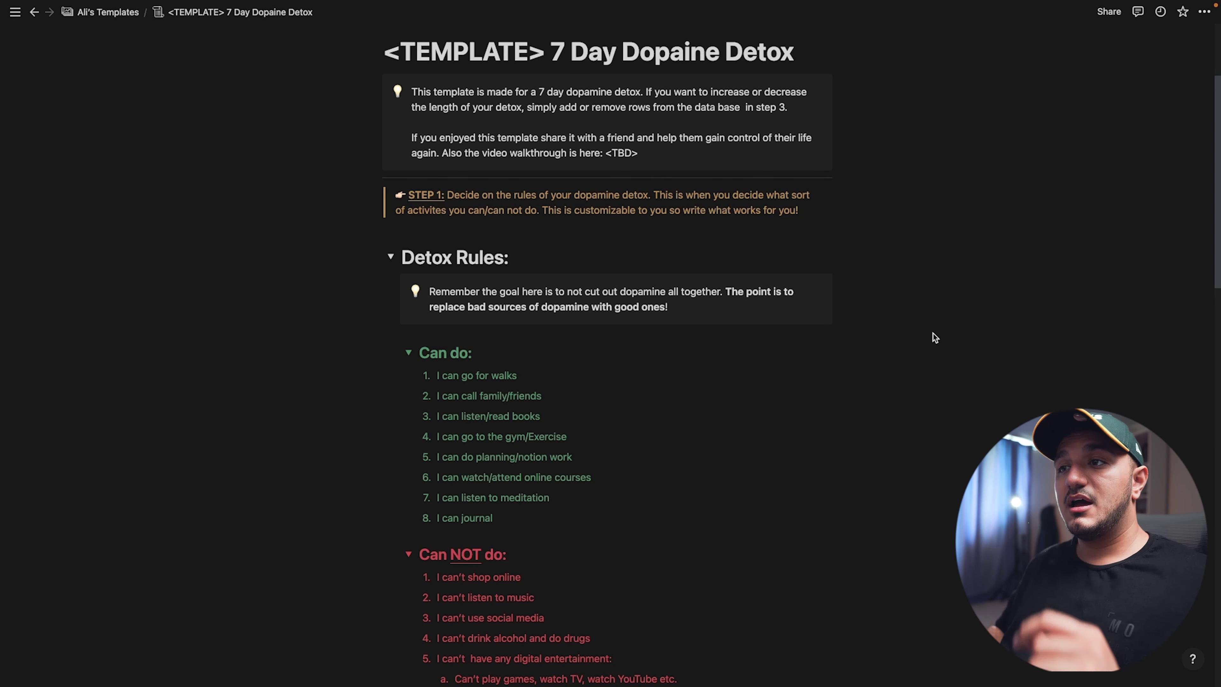
pyautogui.scroll(-3, 935, 338)
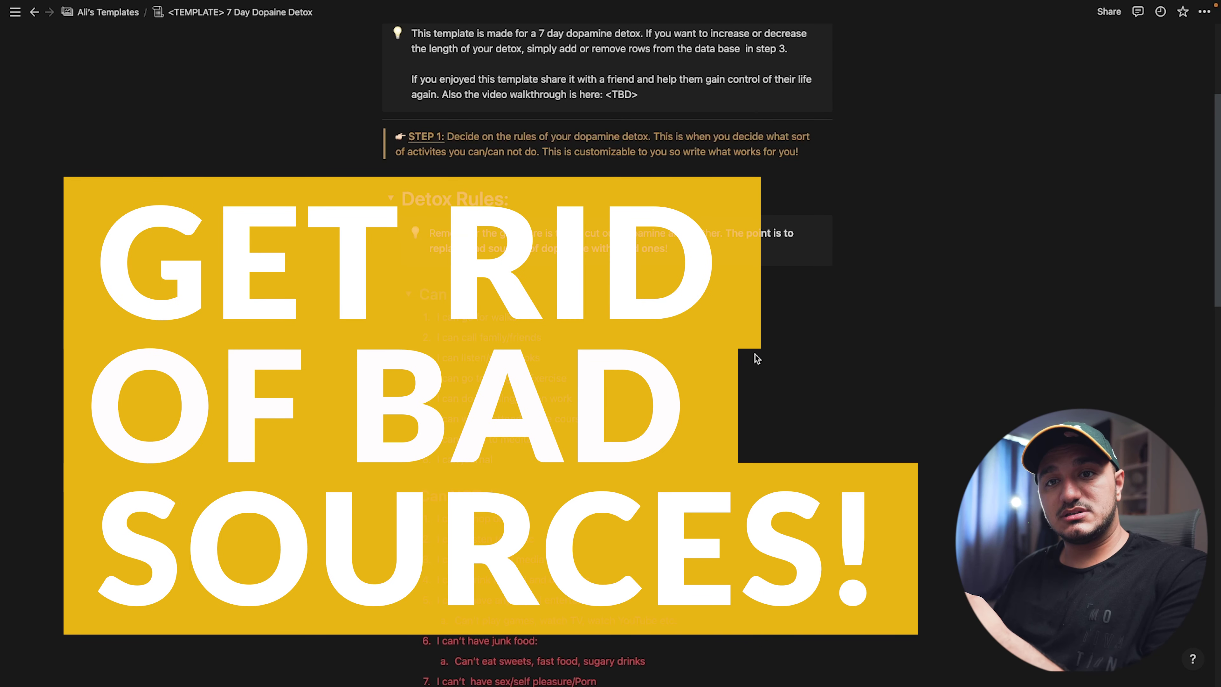
pyautogui.scroll(-3, 756, 358)
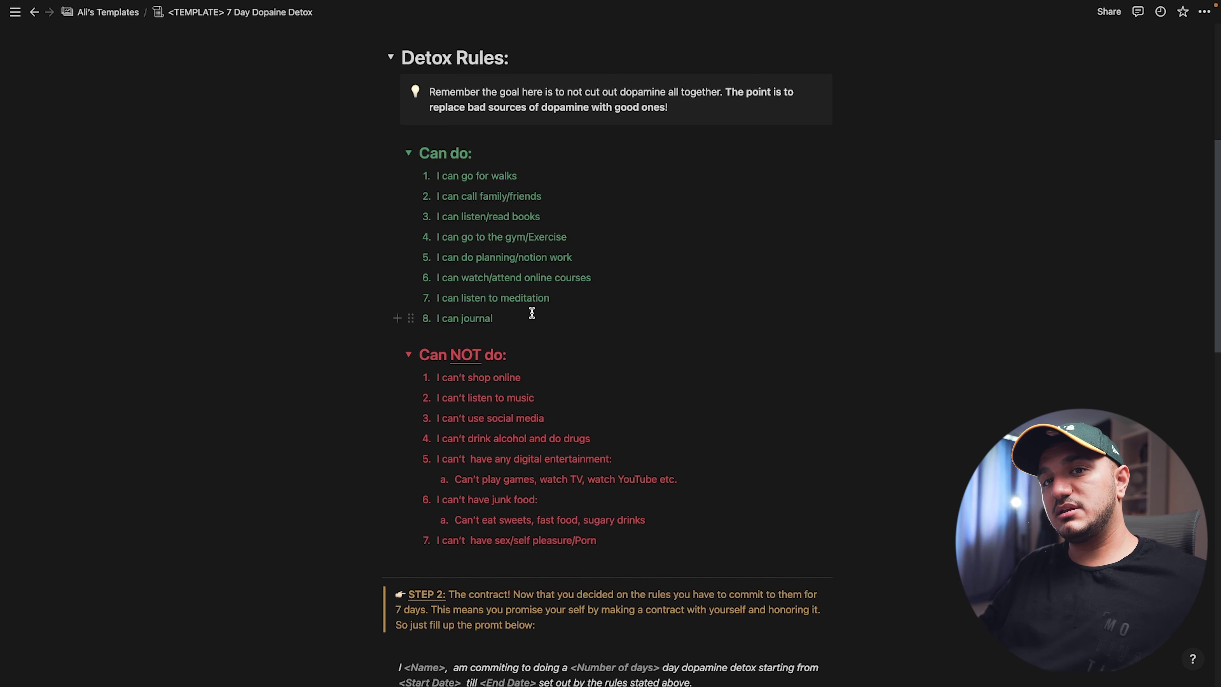
pyautogui.scroll(-2, 532, 313)
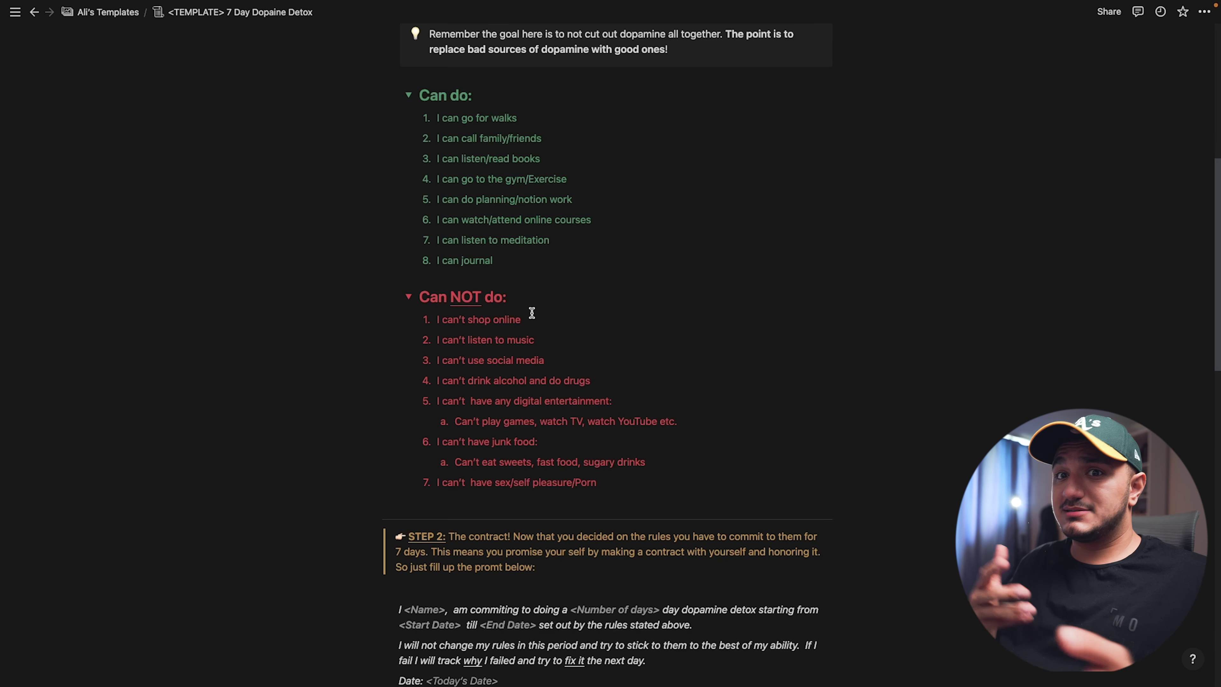
pyautogui.scroll(2, 532, 313)
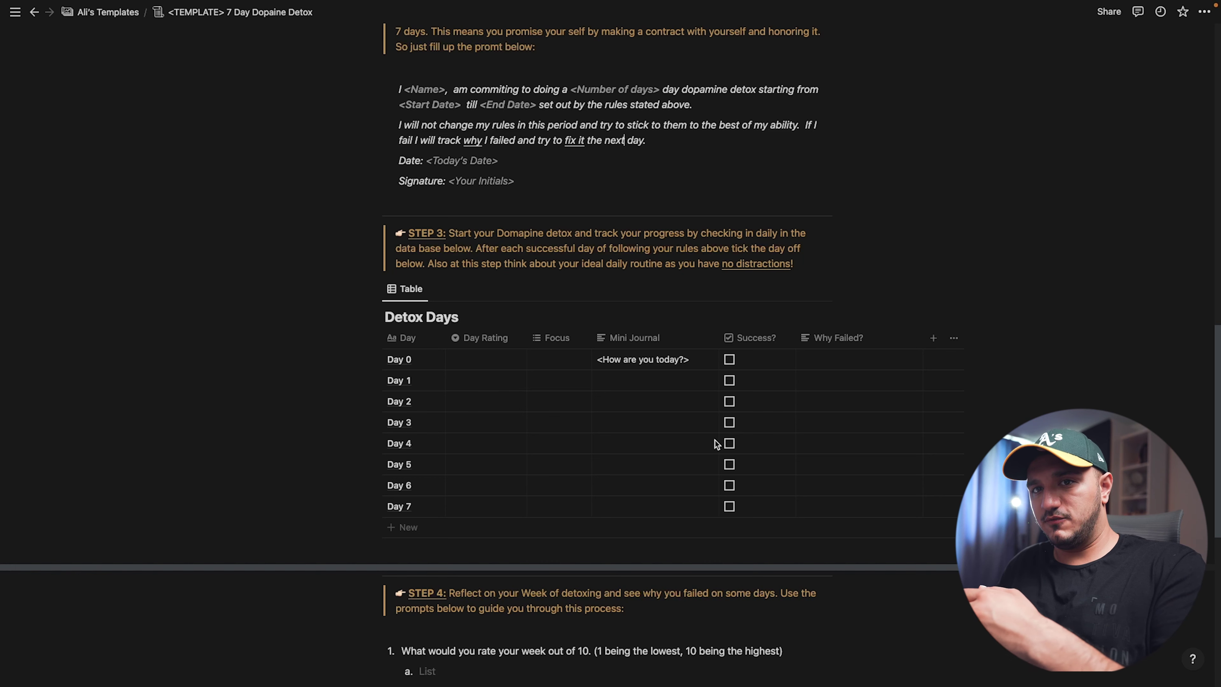
pyautogui.scroll(-1, 510, 399)
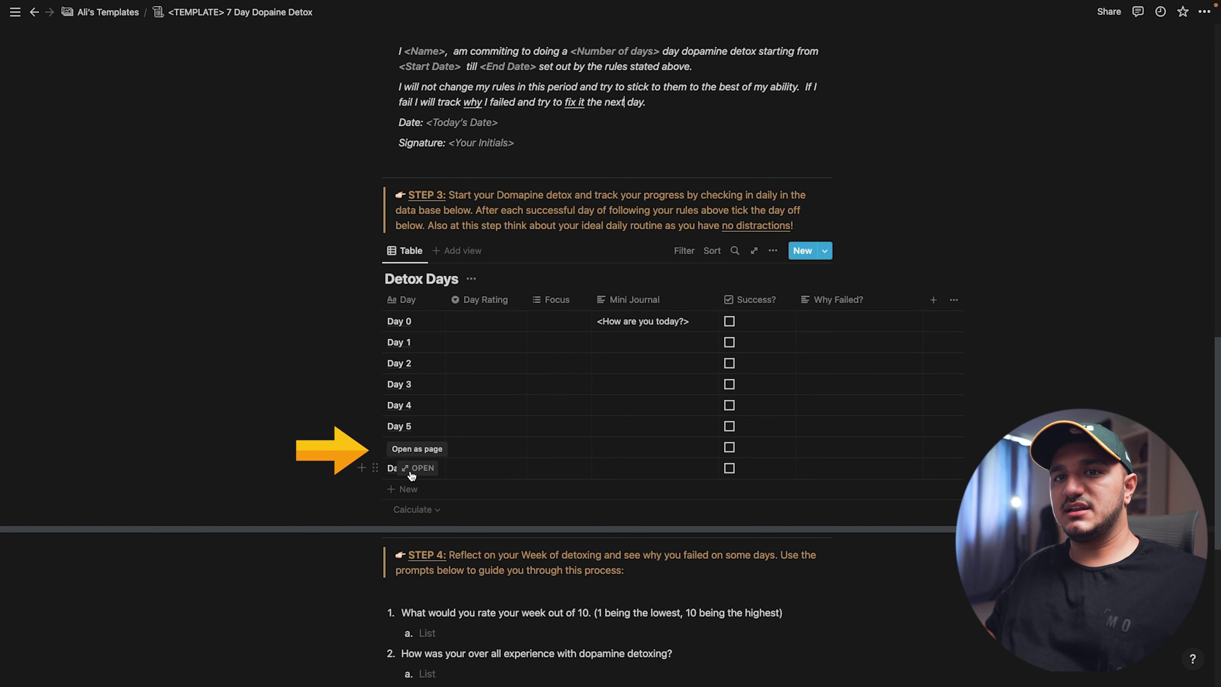
# Preview the Day 0 entry's page and view the star options available for its Day Rating.
pyautogui.click(420, 321)
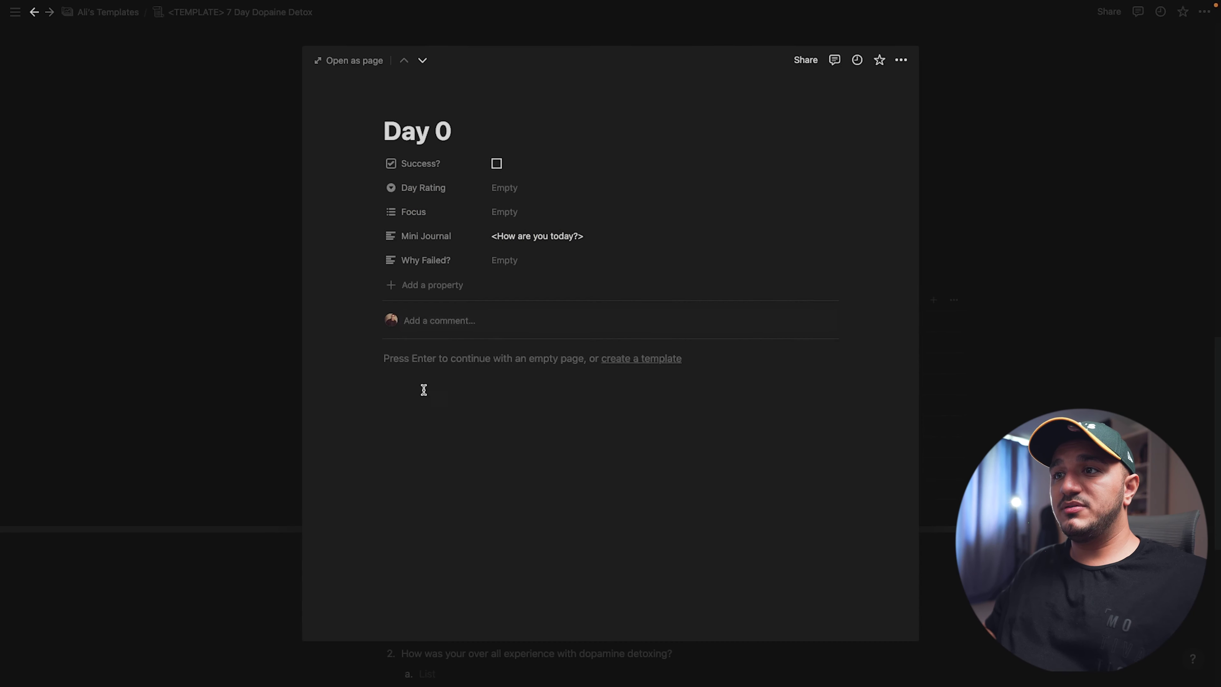
pyautogui.click(237, 394)
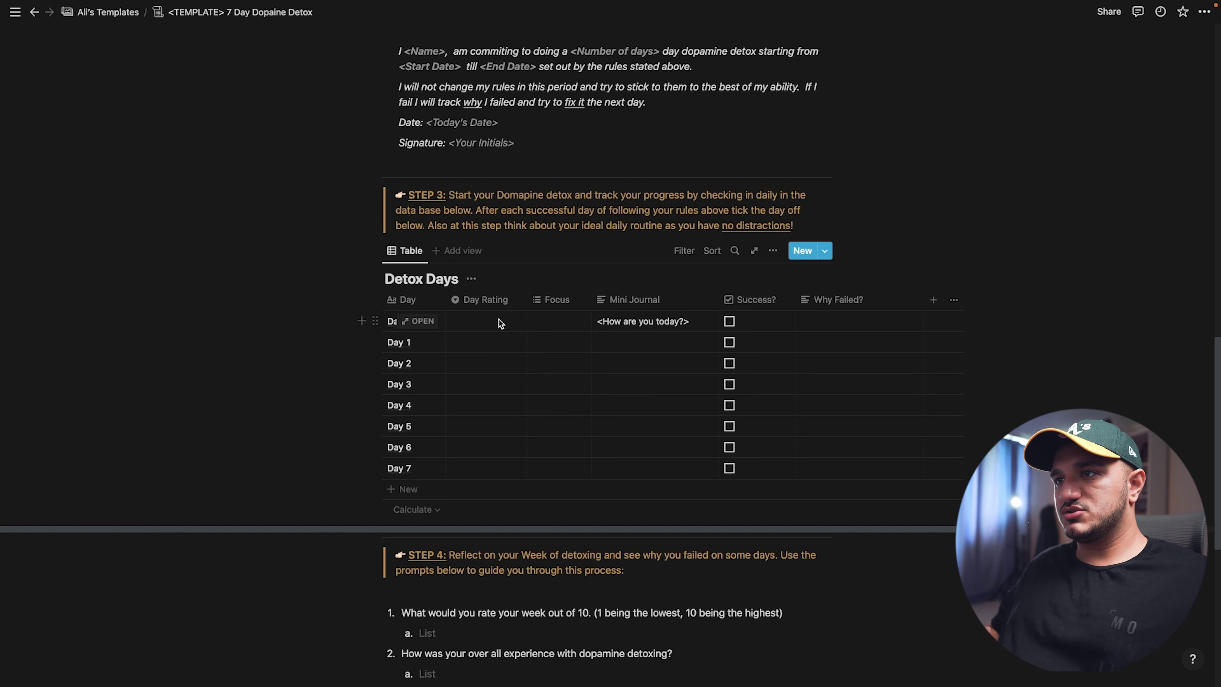
pyautogui.click(500, 322)
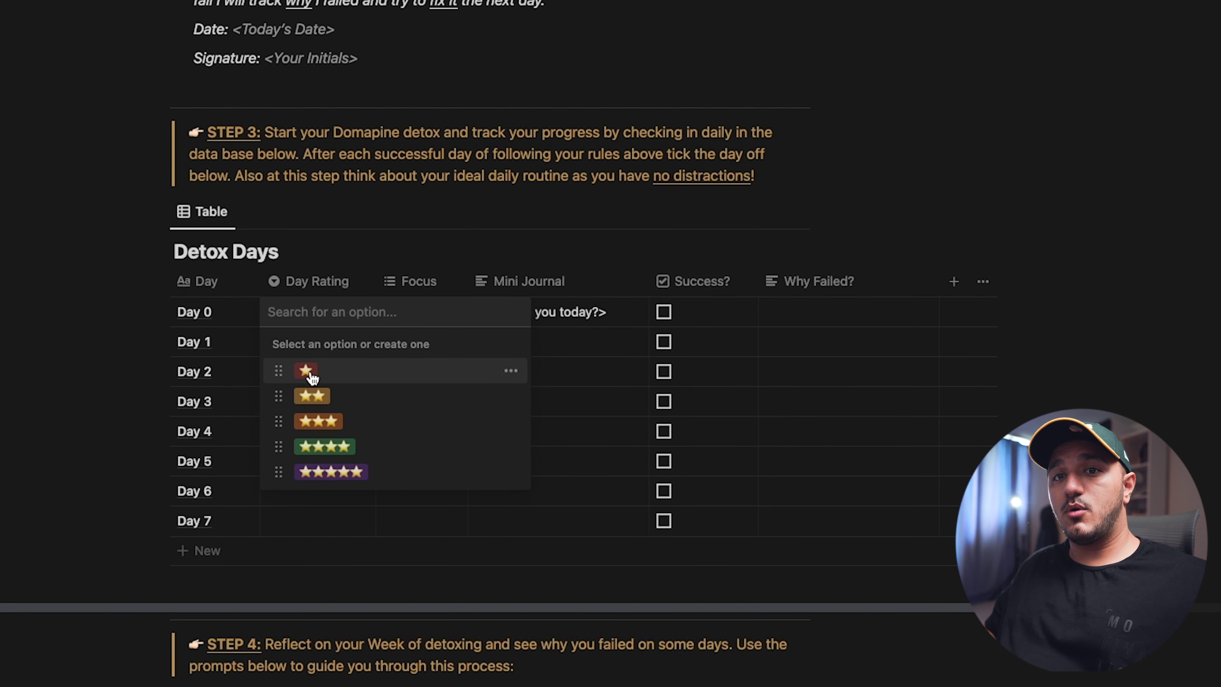
pyautogui.press('Escape')
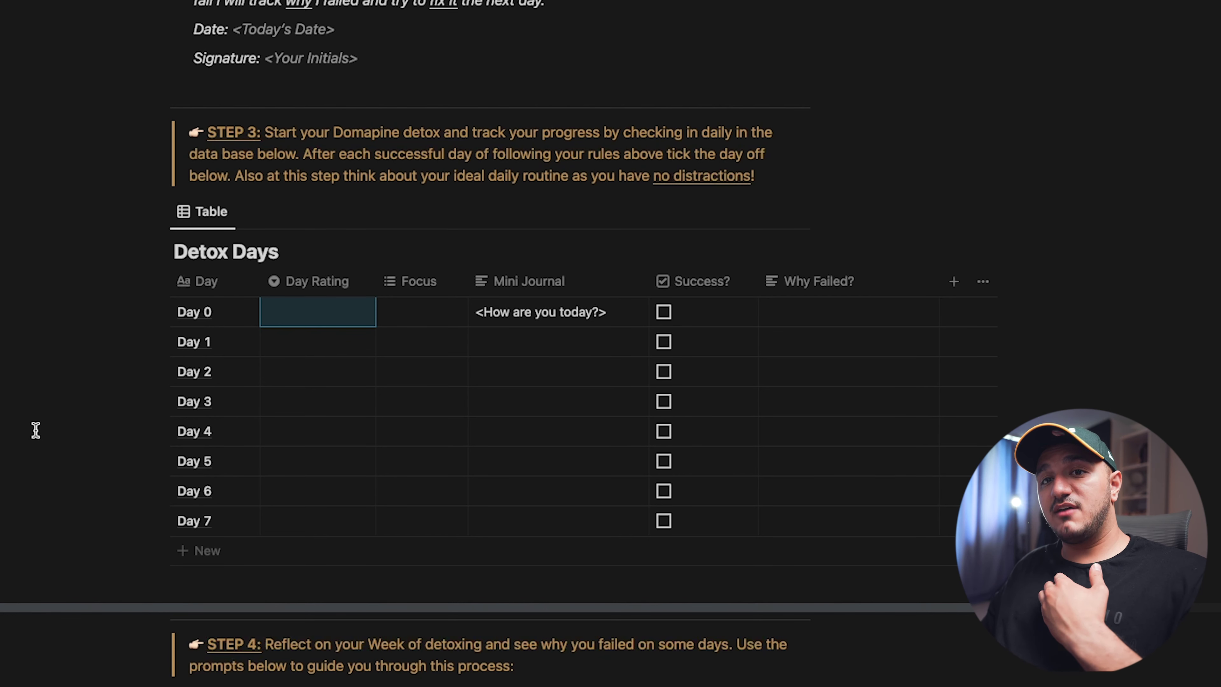
# Try a two-star Day Rating for Day 5 and clear it again.
pyautogui.click(310, 455)
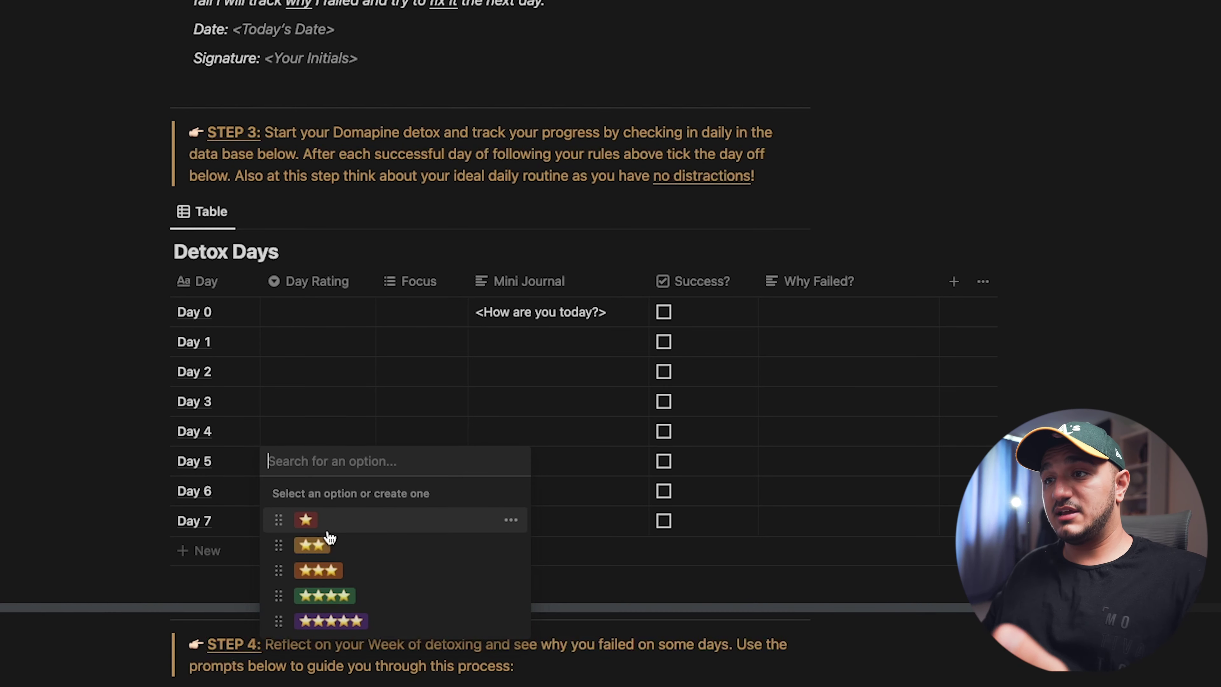
pyautogui.click(322, 548)
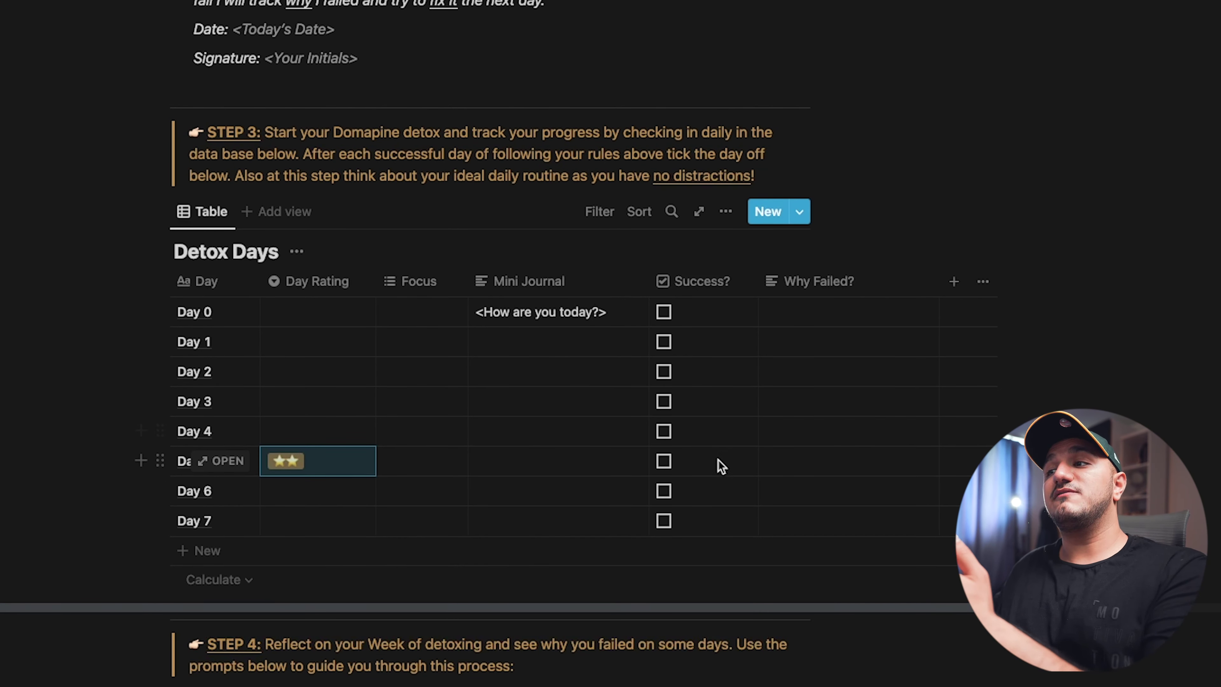
pyautogui.click(336, 470)
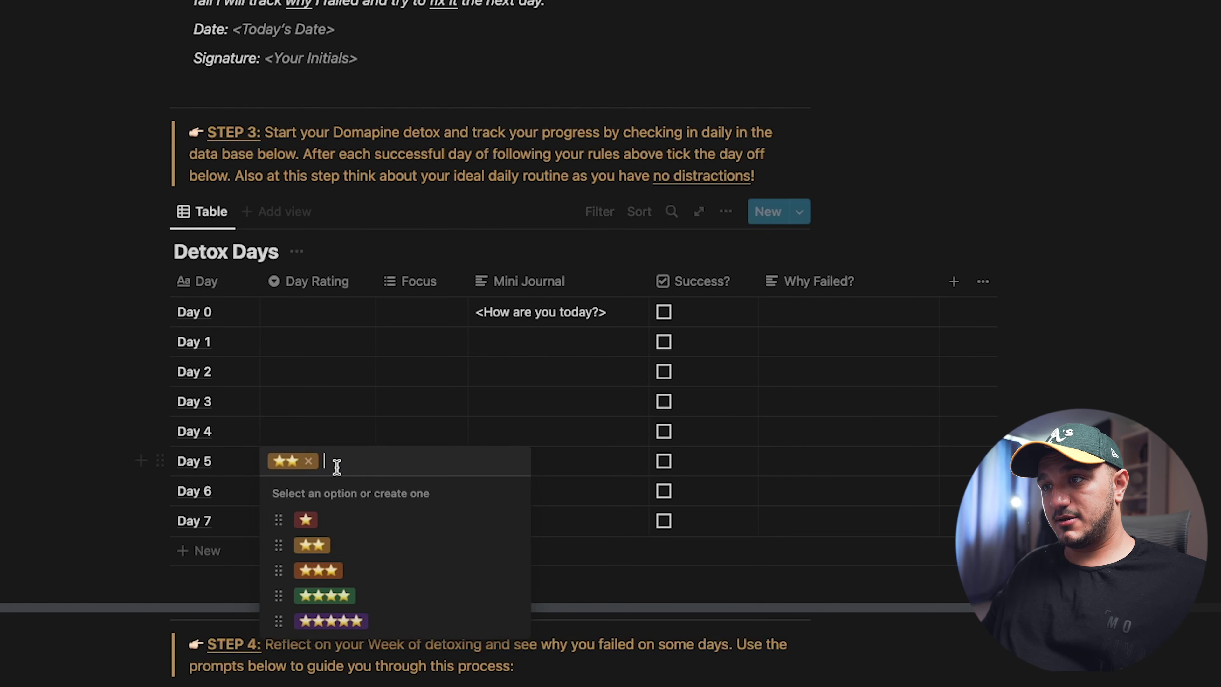
pyautogui.press('Escape')
# Widen the Focus column of the Detox Days table slightly.
pyautogui.click(417, 282)
pyautogui.press('Escape')
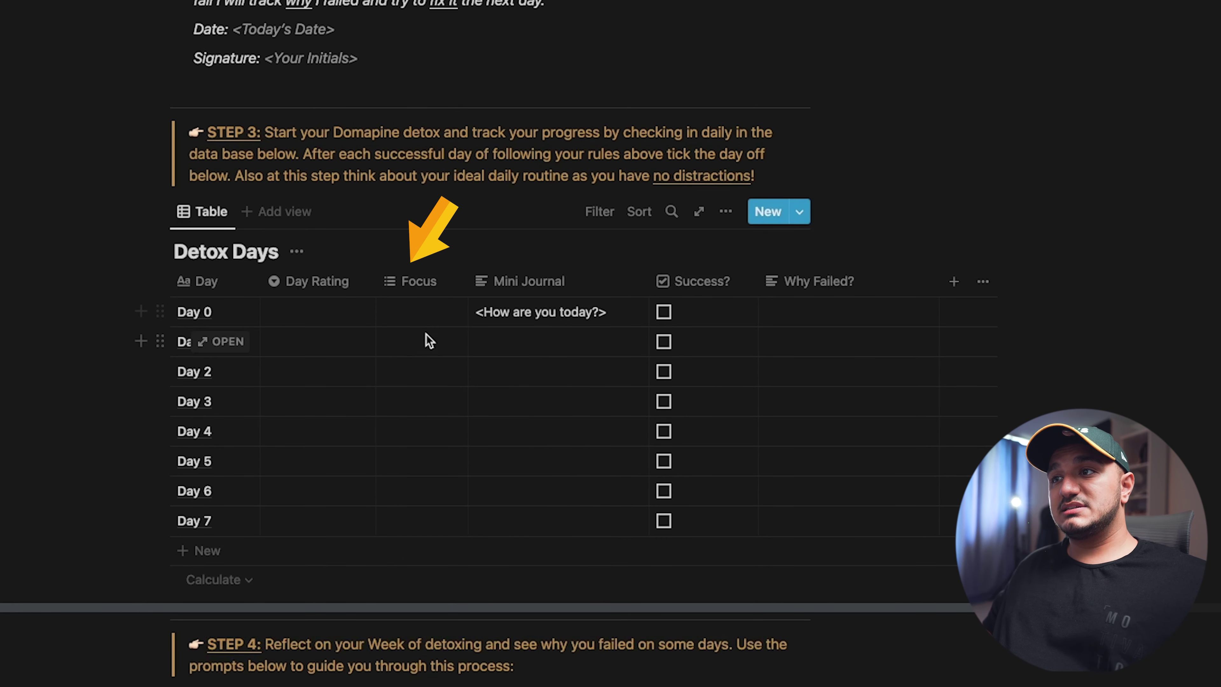
pyautogui.moveTo(467, 281); pyautogui.dragTo(505, 281)
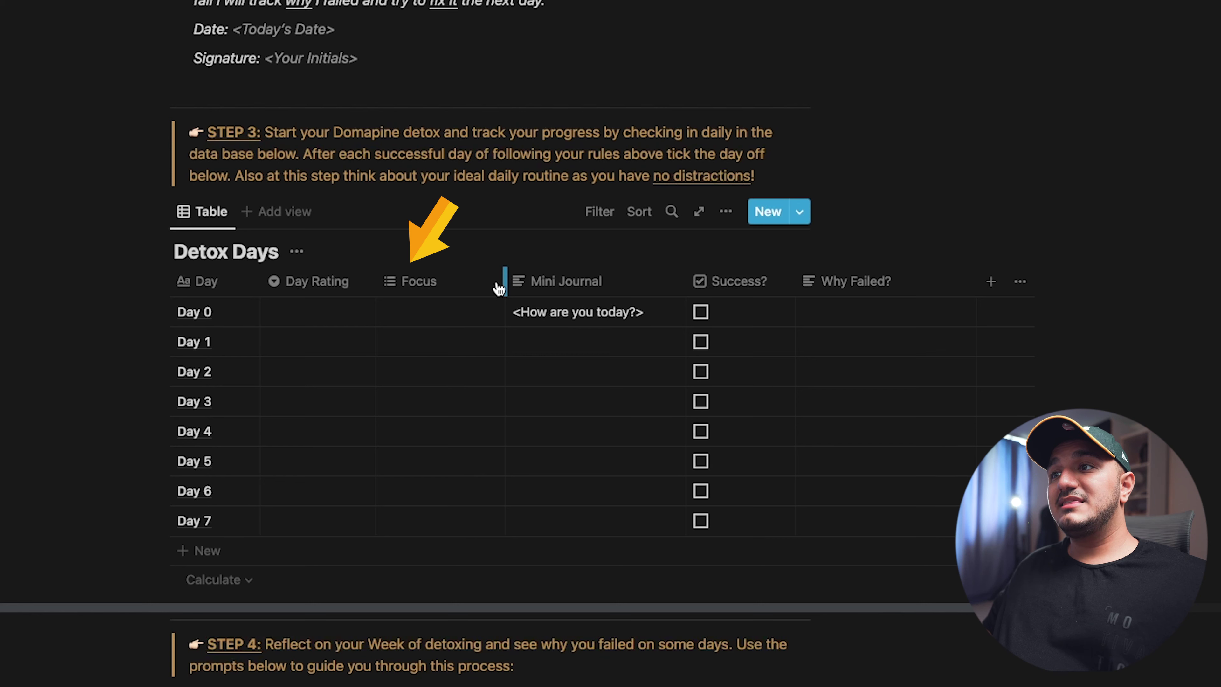
# Set the Day 0 focus to Gym.
pyautogui.click(439, 316)
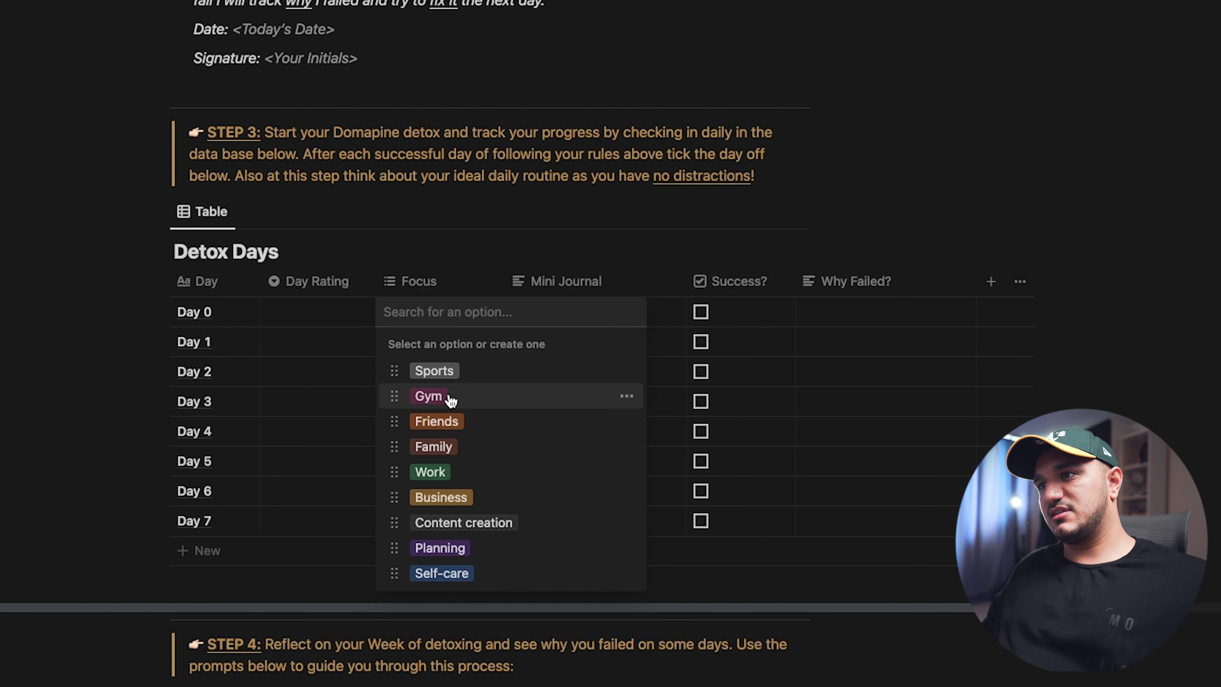
pyautogui.click(428, 396)
pyautogui.press('Escape')
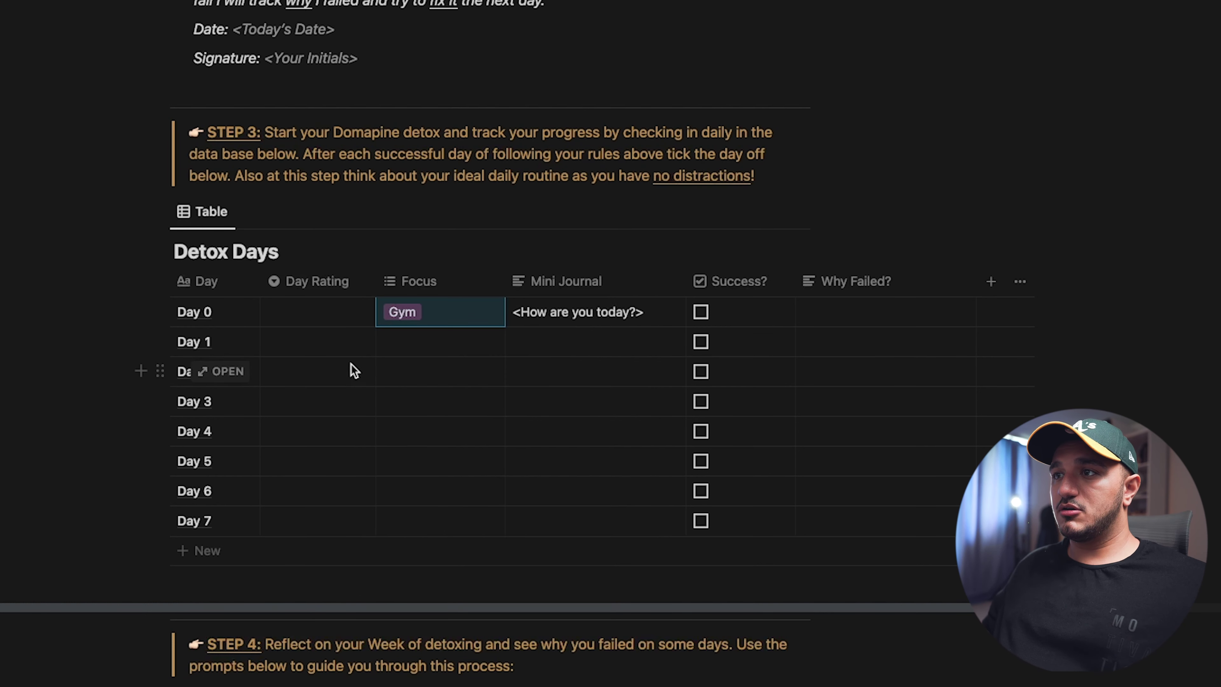
# Set the focus of Day 5 to Self-care and of Day 2 to Family.
pyautogui.click(420, 461)
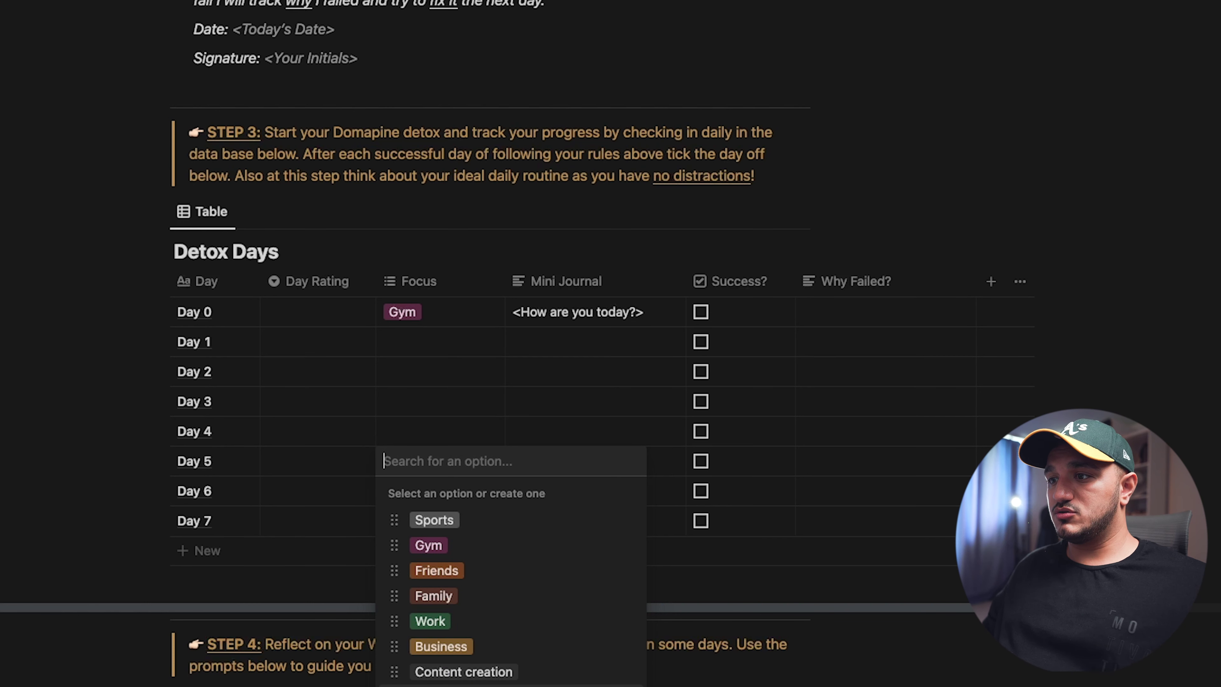
pyautogui.click(442, 686)
pyautogui.click(427, 379)
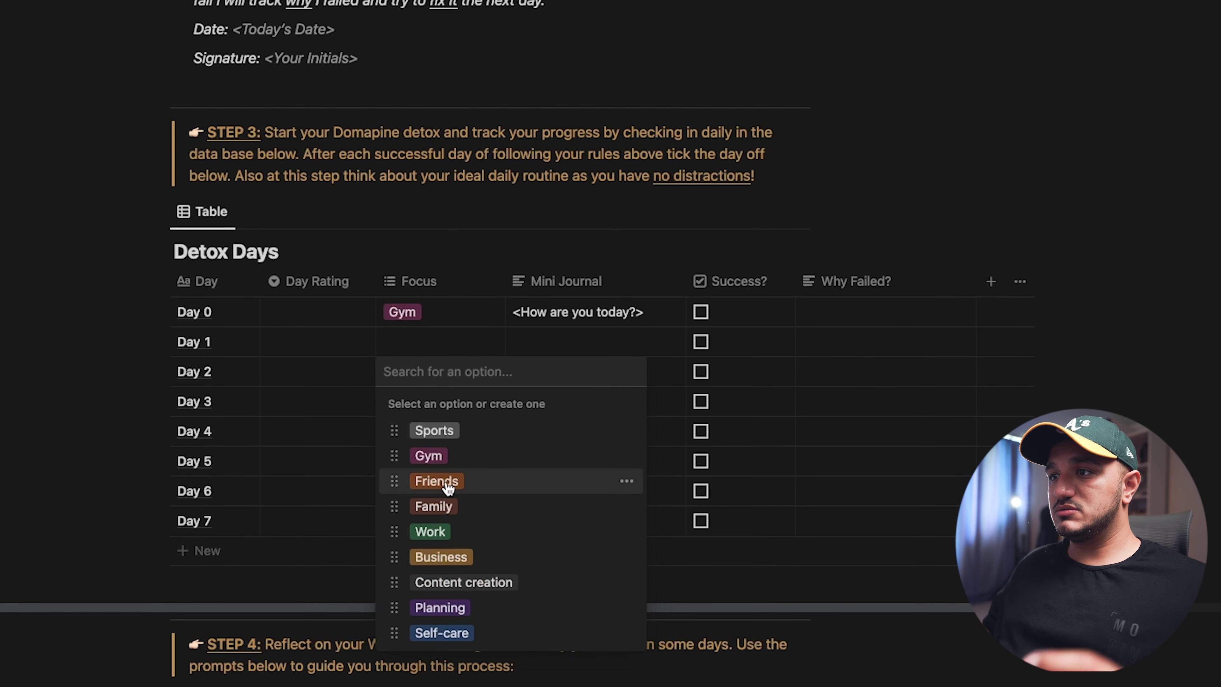
pyautogui.click(425, 506)
pyautogui.click(349, 428)
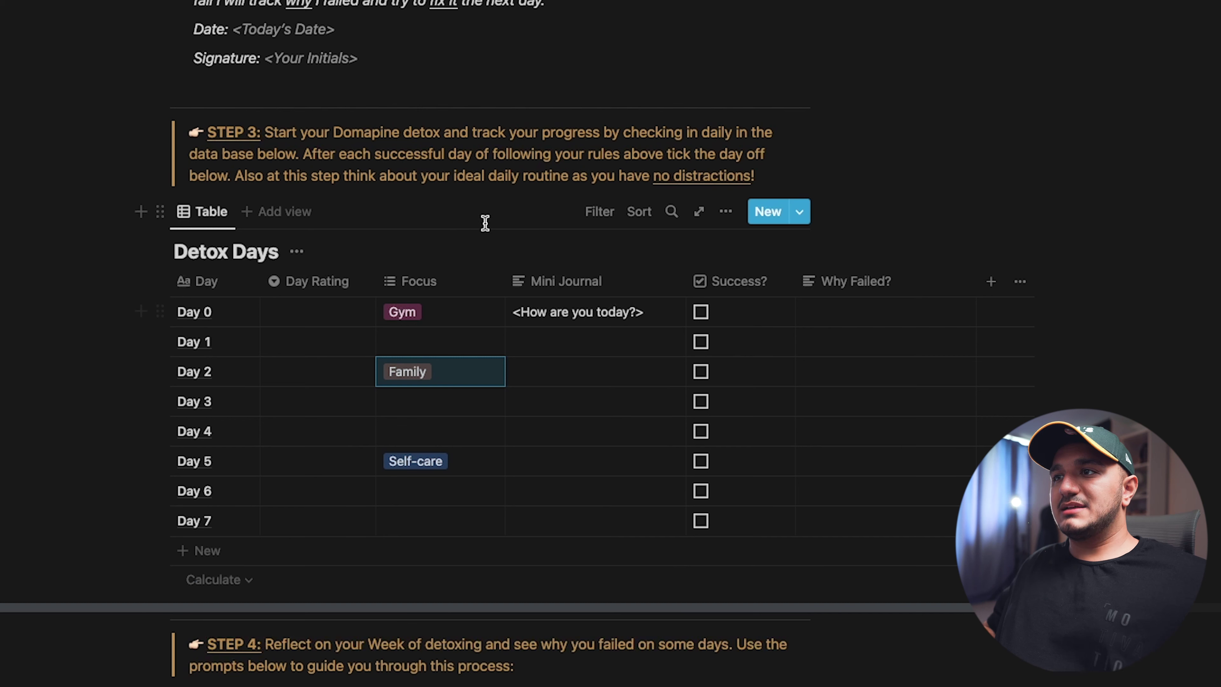
# Remove the Gym tag from the Day 0 focus.
pyautogui.click(485, 223)
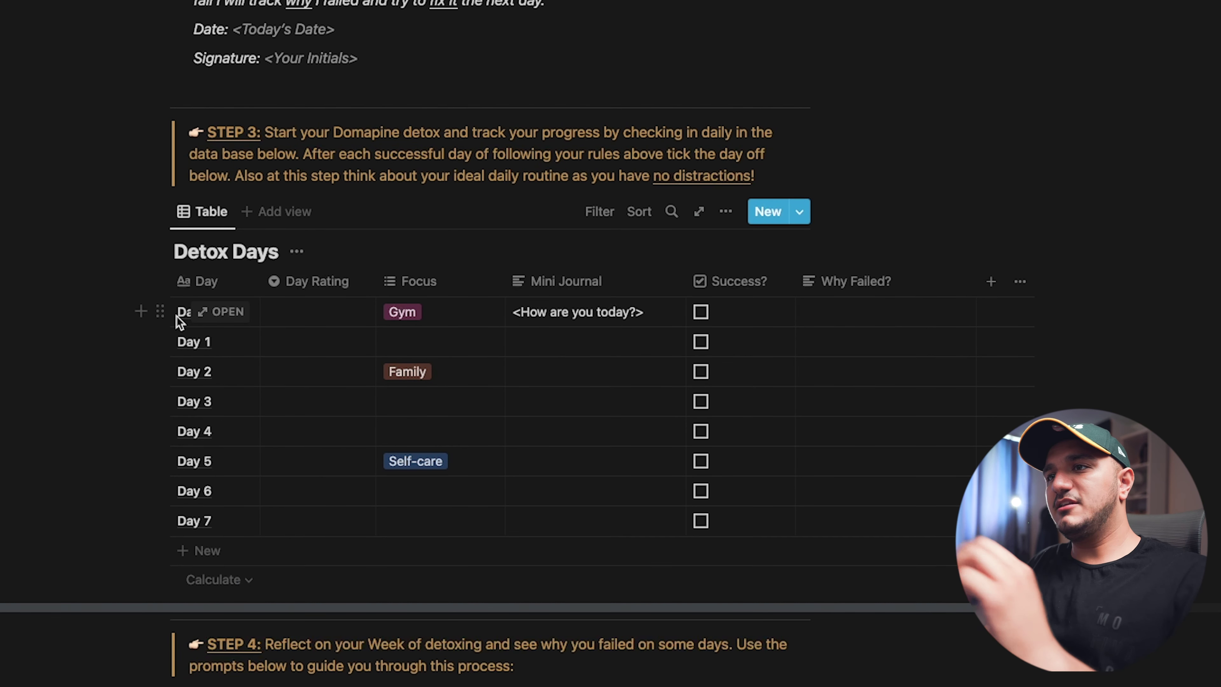
pyautogui.click(385, 313)
pyautogui.click(431, 312)
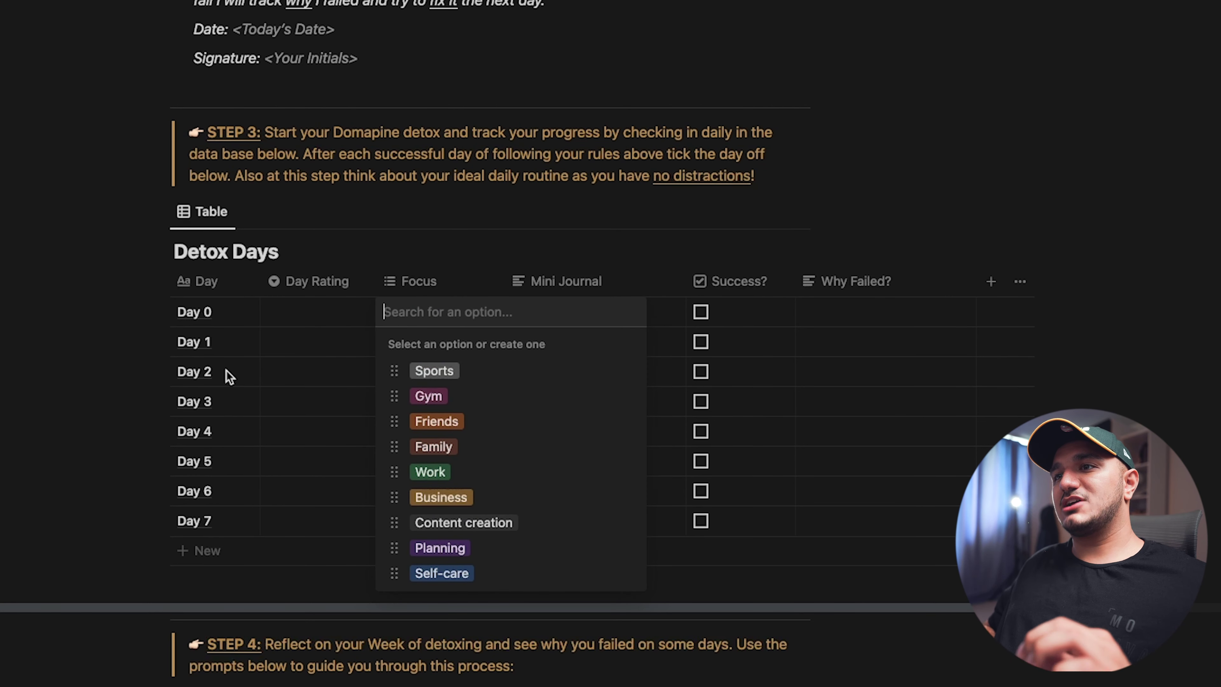
pyautogui.press('Escape')
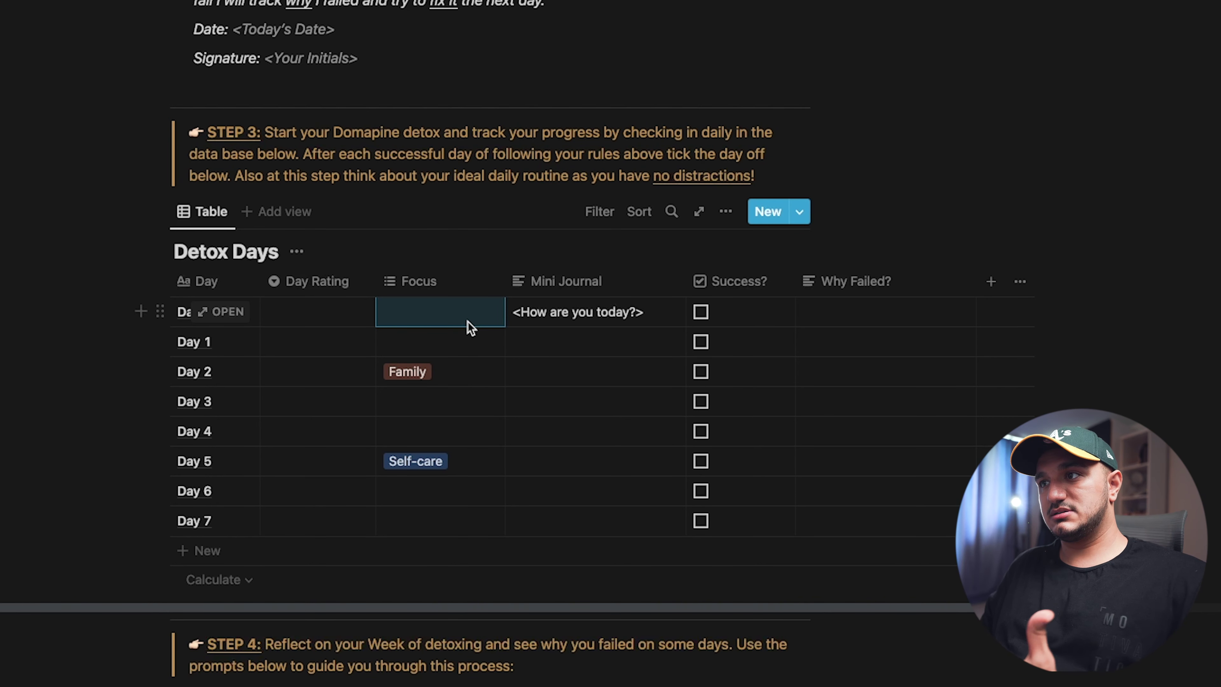
# Open the Mini Journal cells of Day 0 and Day 1 to look at them, leaving their content as is.
pyautogui.click(537, 312)
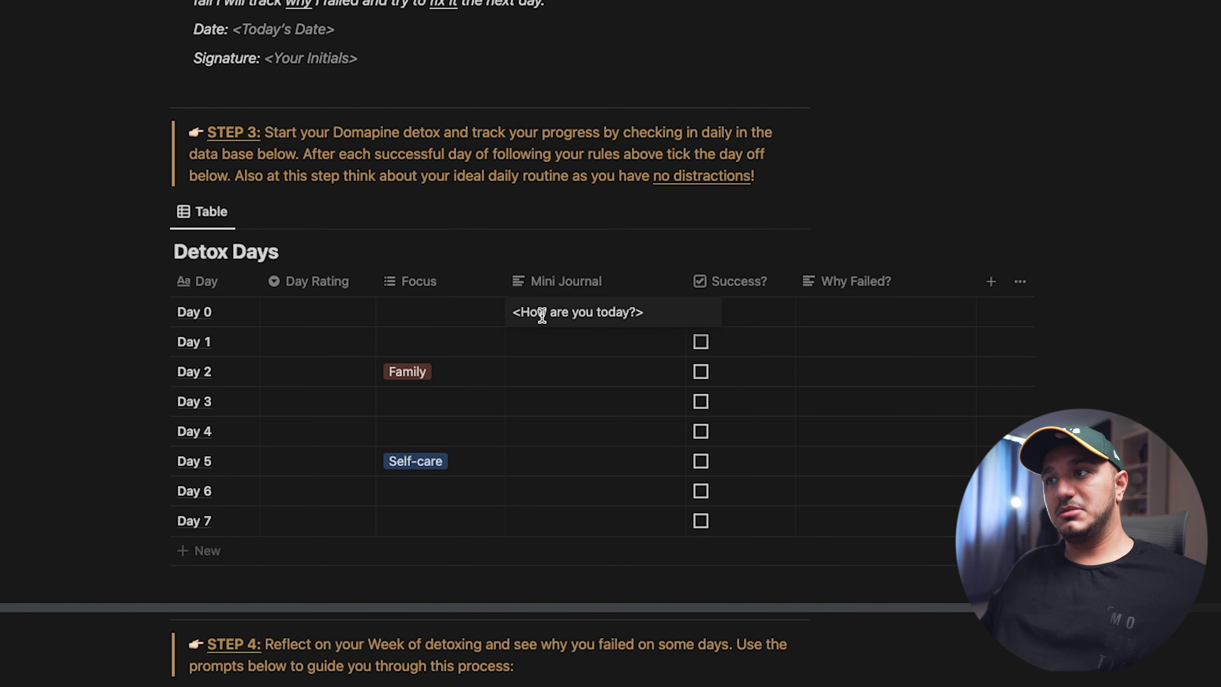
pyautogui.tripleClick(513, 312)
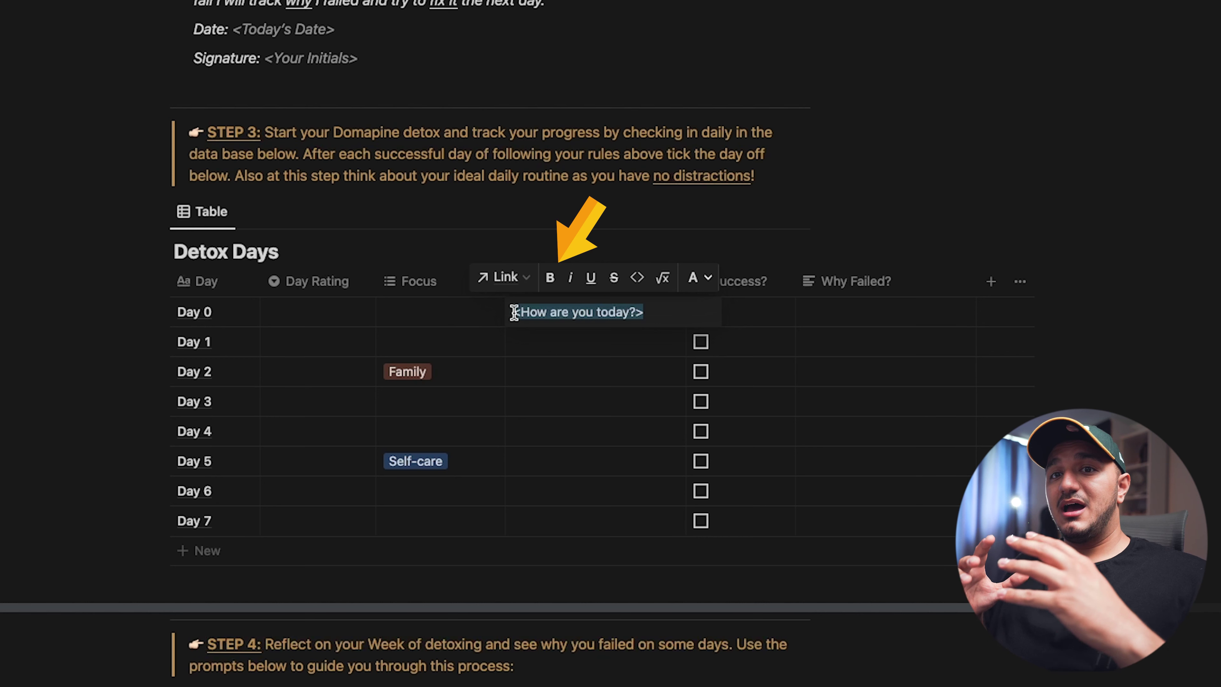
pyautogui.press('Escape')
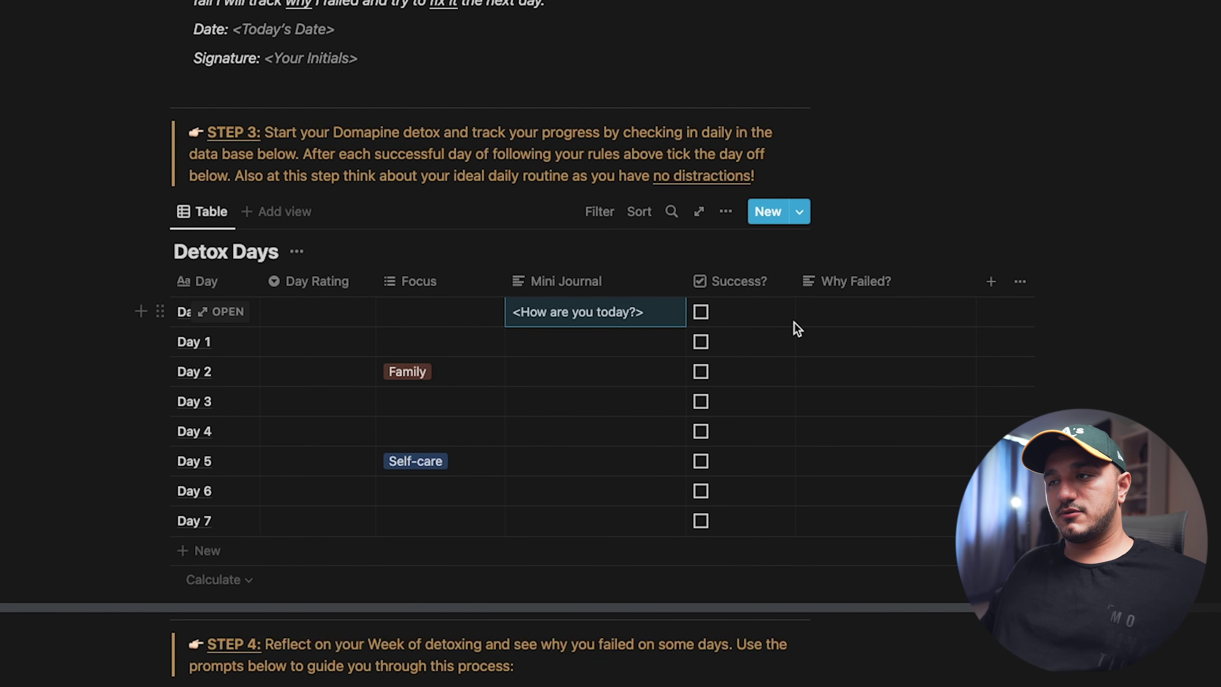
pyautogui.click(566, 353)
pyautogui.press('Escape')
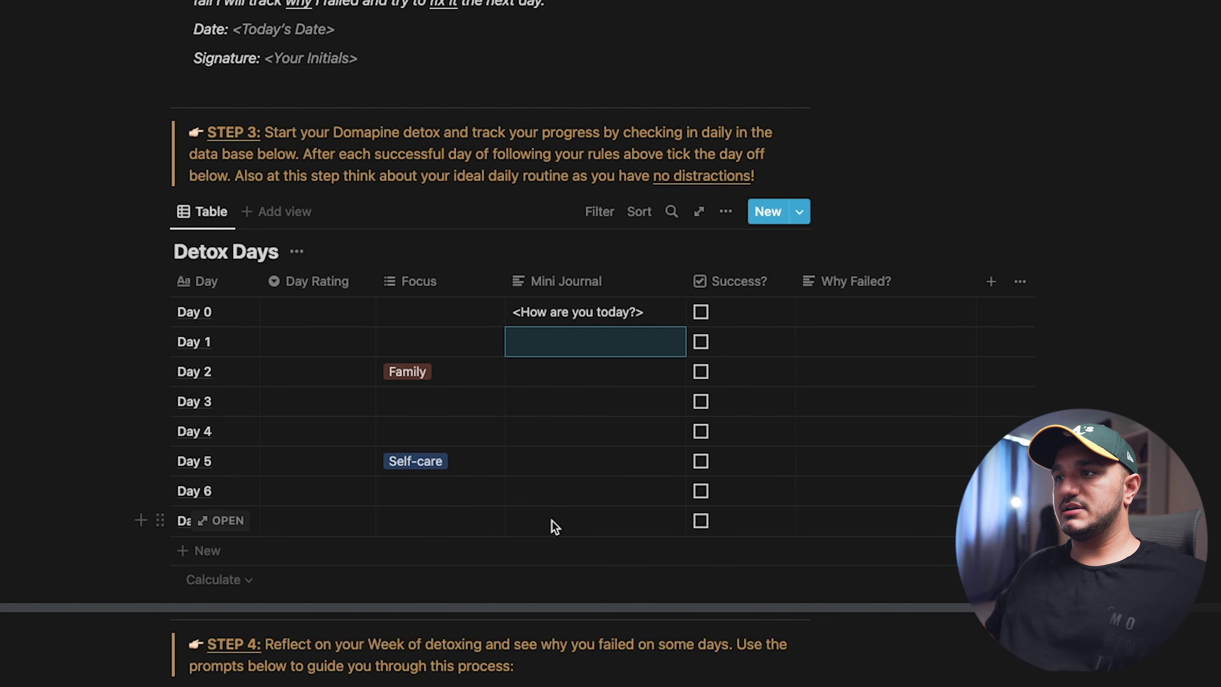
# Open the empty Mini Journal cells of Day 1 and Day 2 and close them without entering text.
pyautogui.click(552, 345)
pyautogui.press('Escape')
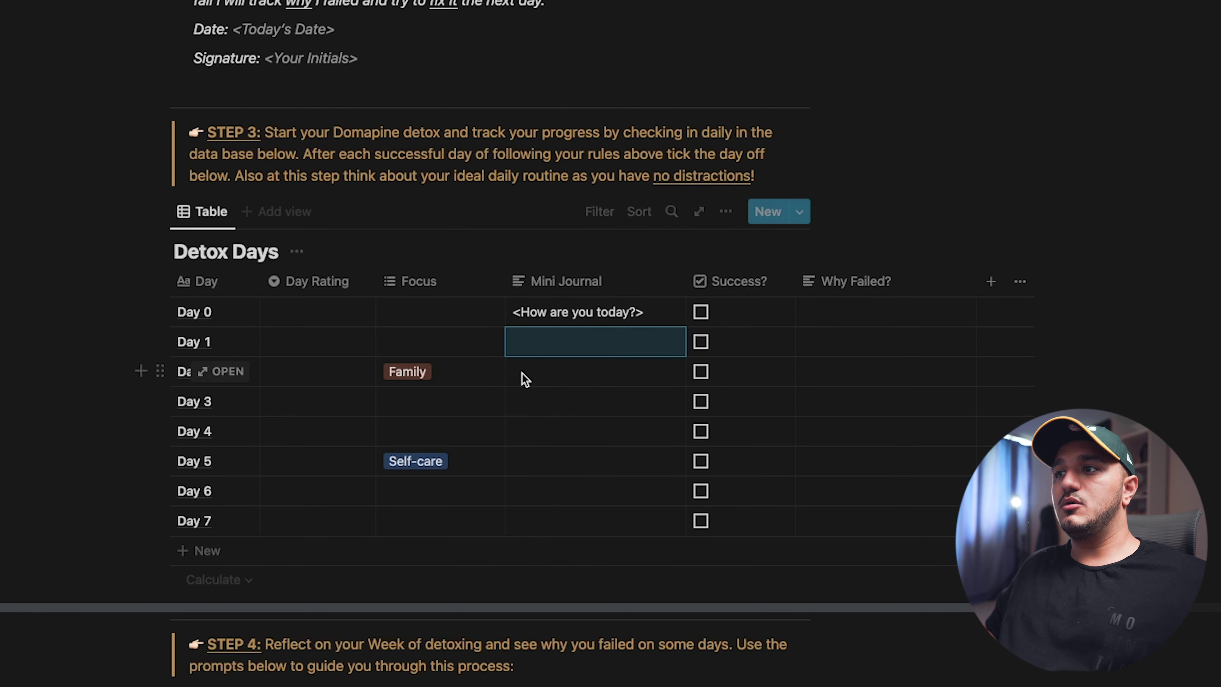
pyautogui.click(526, 376)
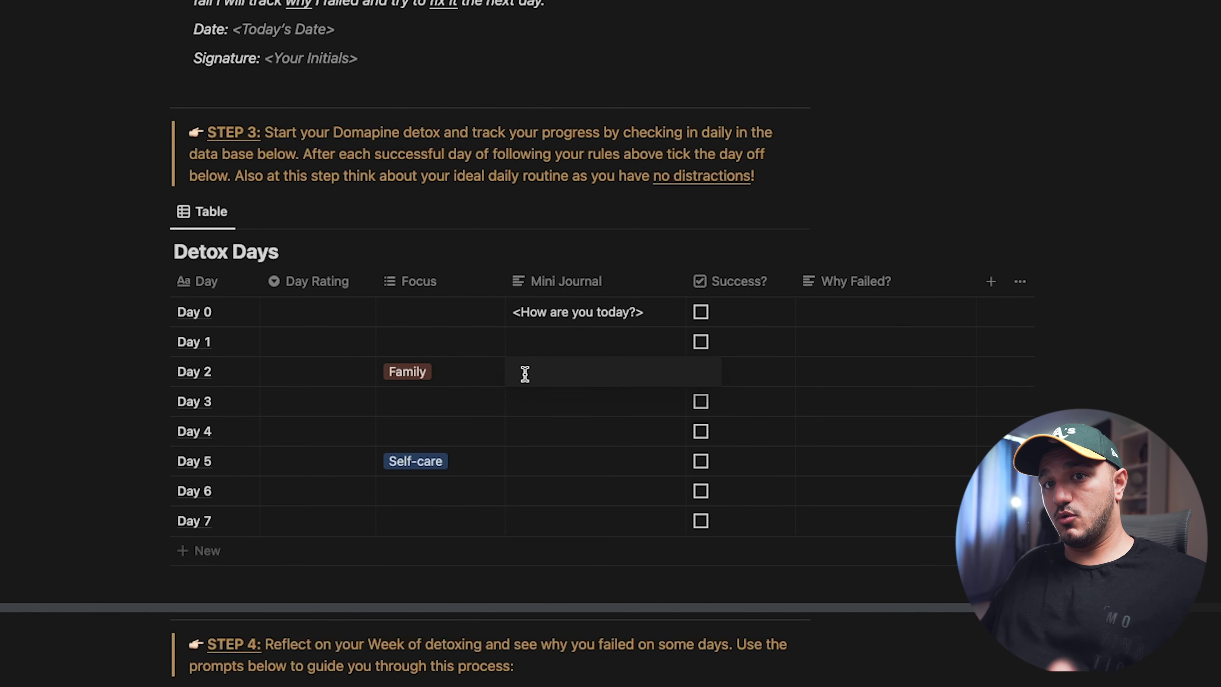
pyautogui.press('Escape')
pyautogui.hscroll(2, 721, 337)
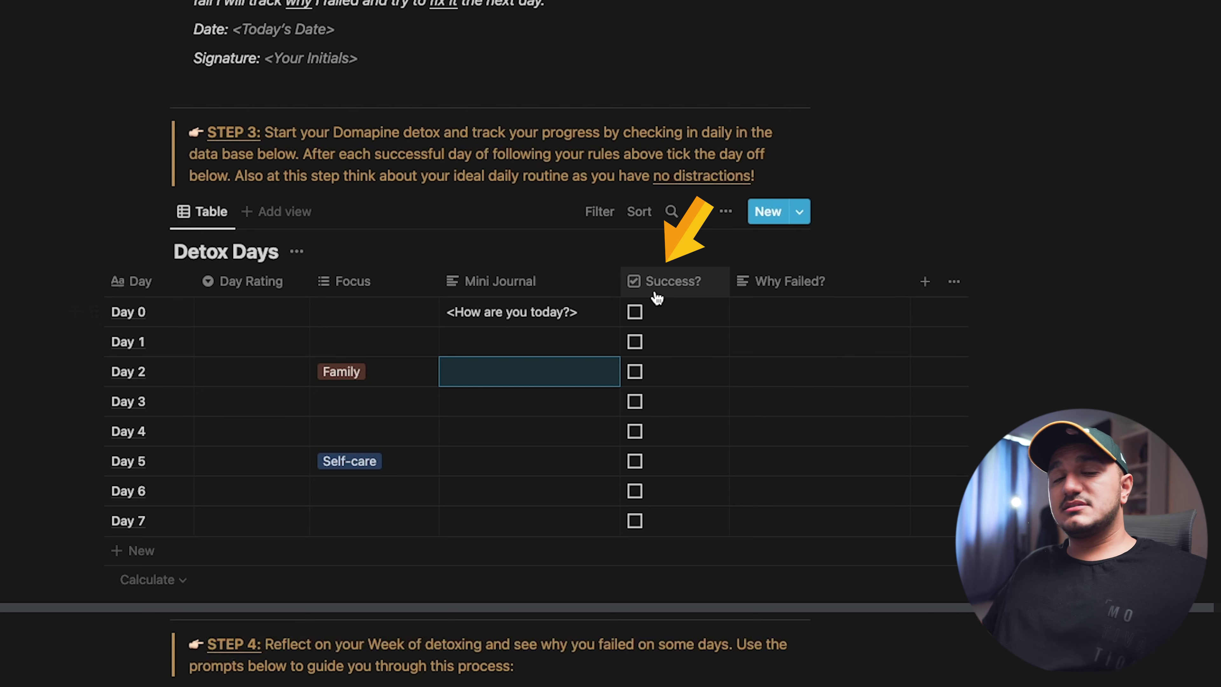
pyautogui.press('Escape')
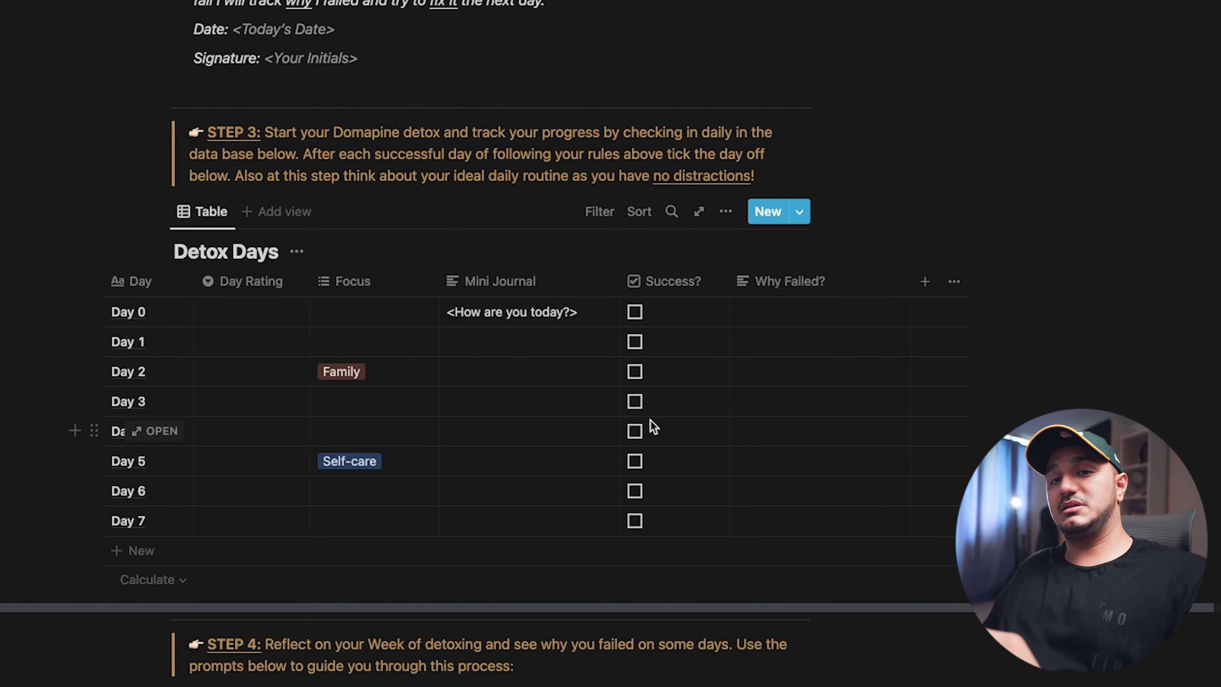
# Mark Days 3, 4, 5 and 7 as successful and open the Why Failed? cell of Day 6.
pyautogui.click(635, 401)
pyautogui.click(635, 431)
pyautogui.click(635, 461)
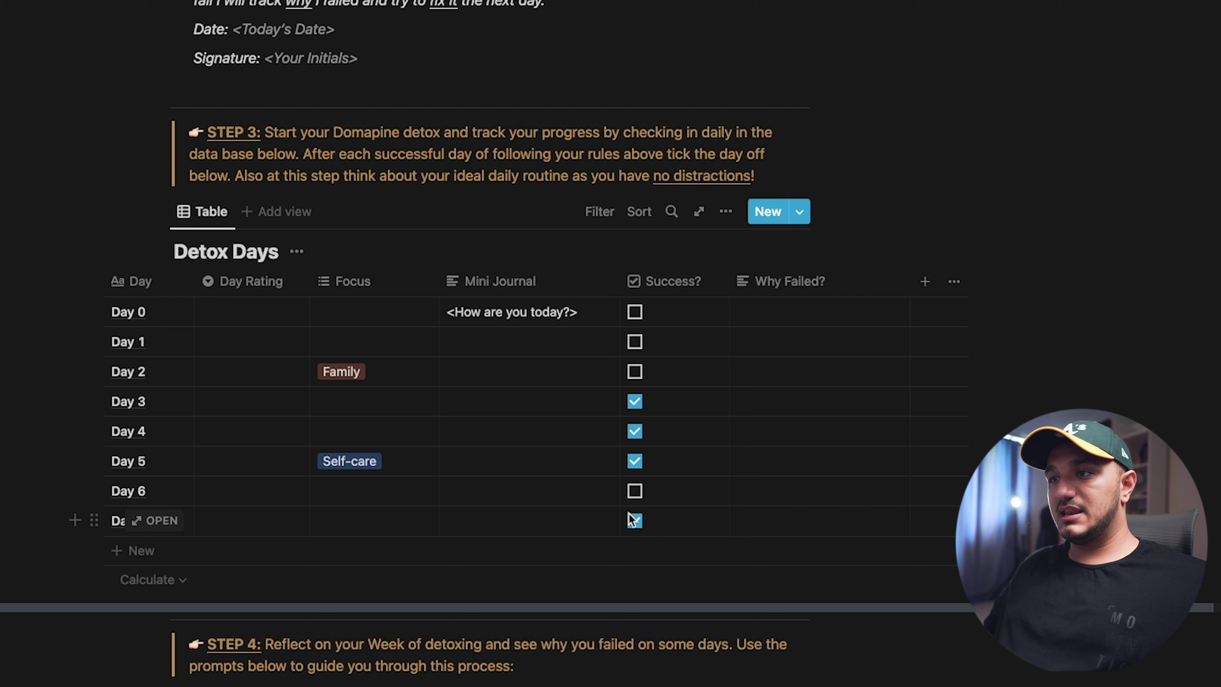
pyautogui.click(635, 521)
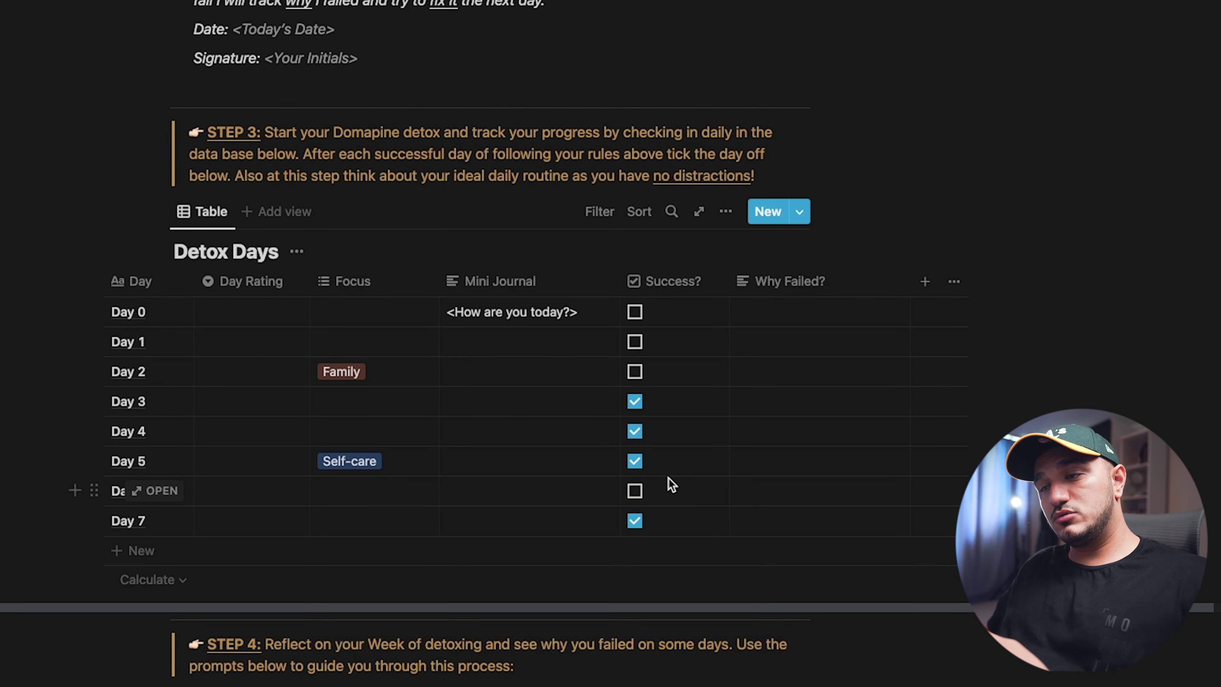
pyautogui.click(750, 483)
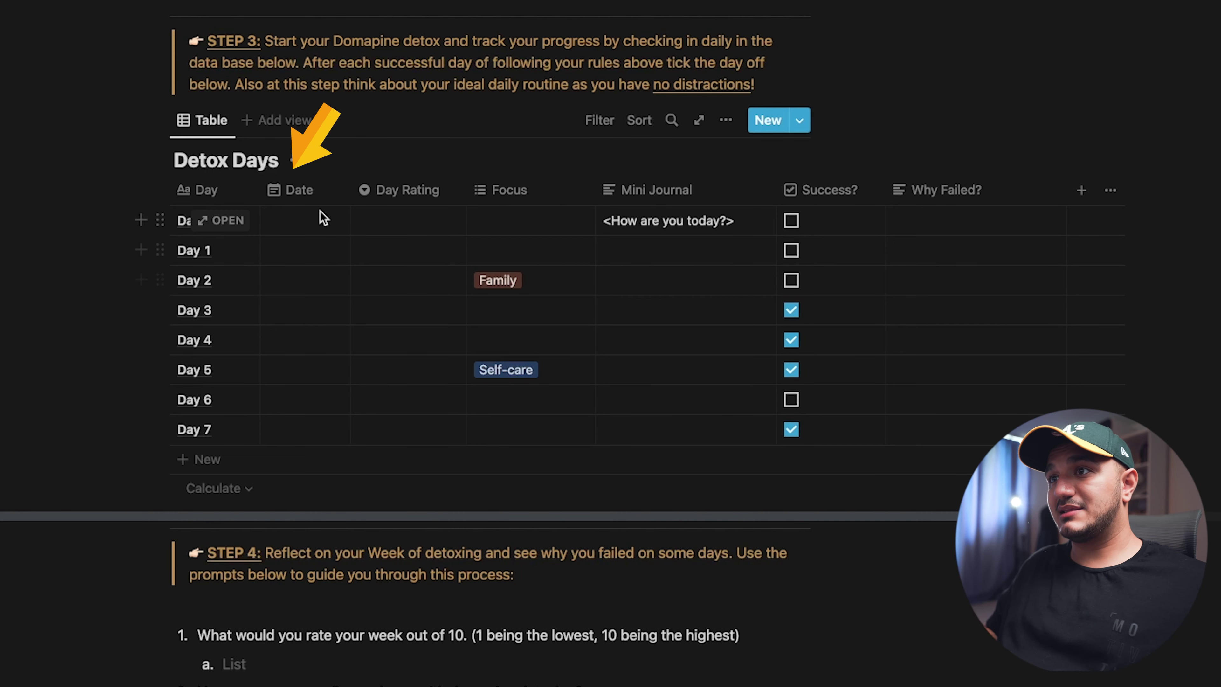
# Set the Day 0 date to May 24, 2022 in the Detox Days table.
pyautogui.click(298, 206)
pyautogui.click(144, 234)
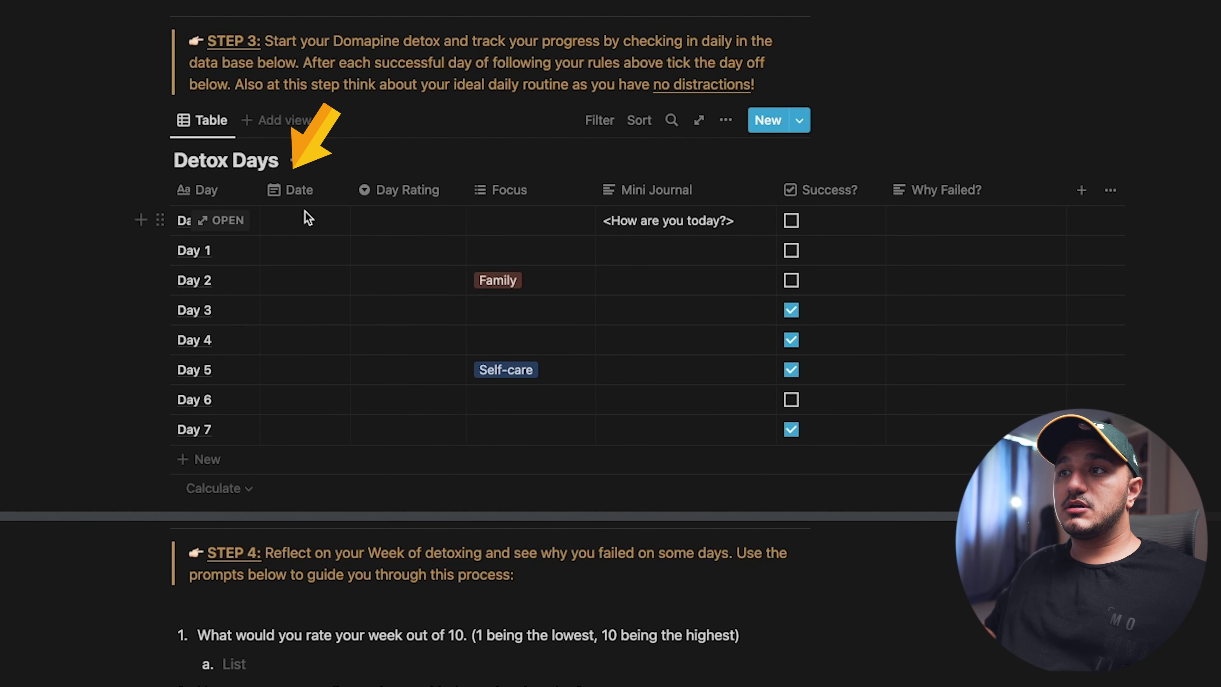
pyautogui.click(305, 217)
pyautogui.click(323, 459)
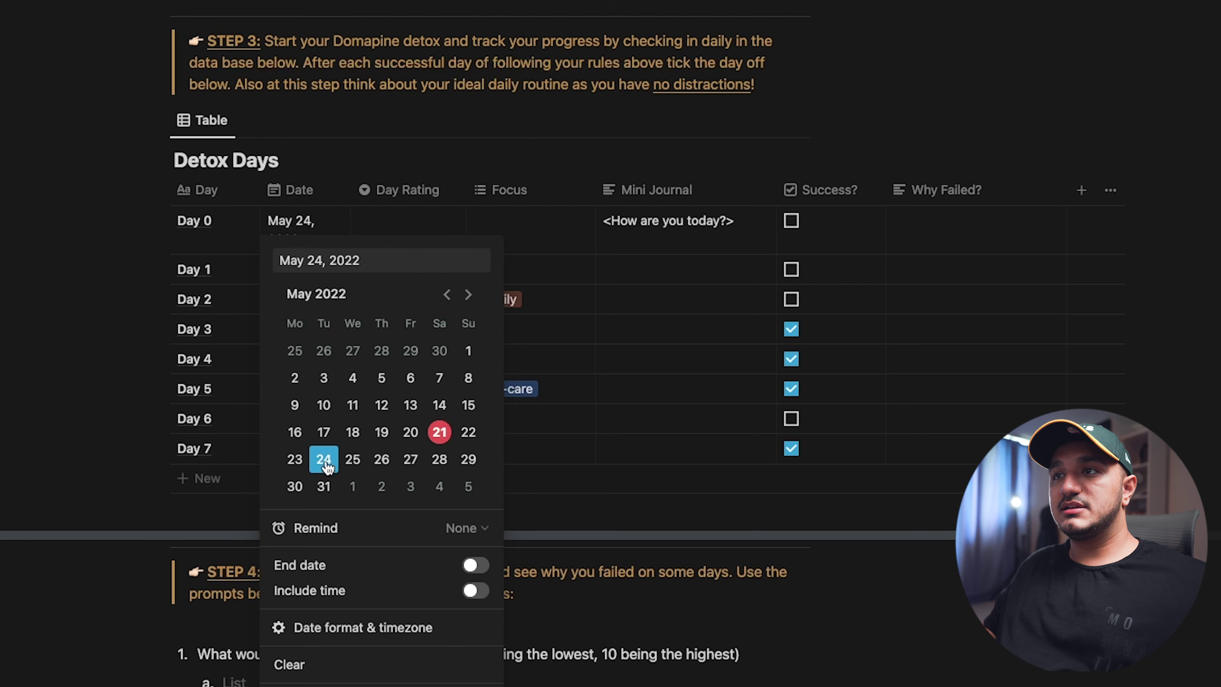
pyautogui.press('Escape')
pyautogui.click(307, 269)
pyautogui.press('Escape')
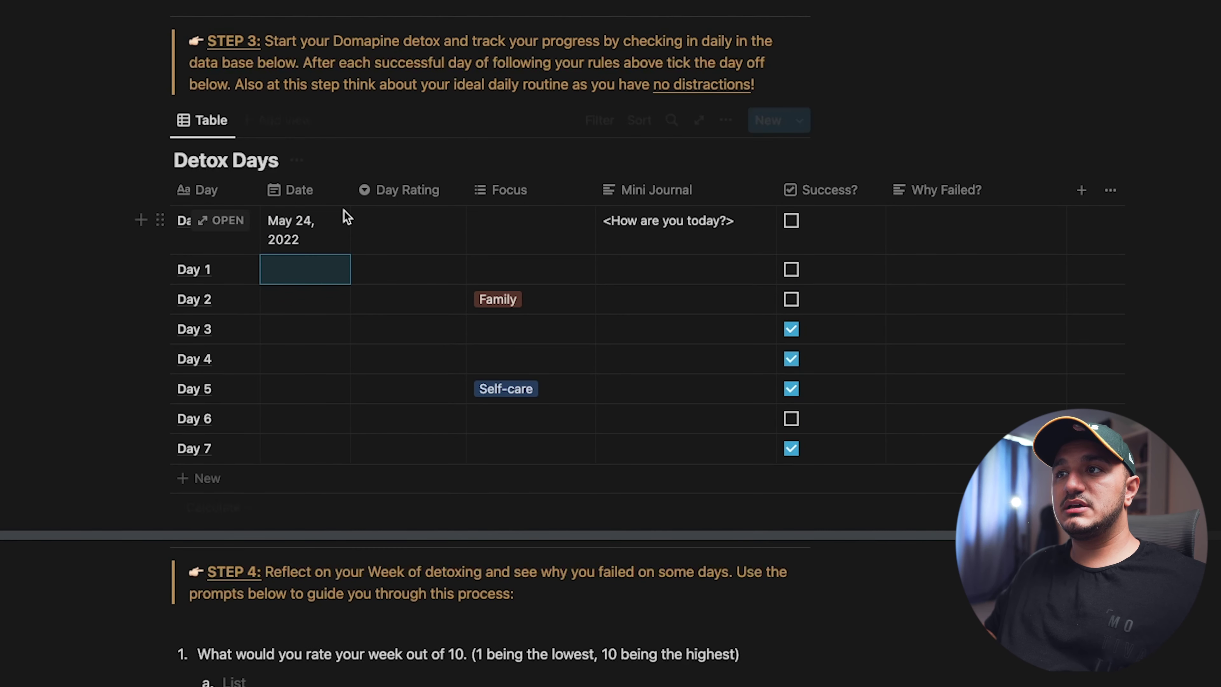
# Widen the Date column so a full date fits on one line, and clear the Day 0 date.
pyautogui.moveTo(350, 191); pyautogui.dragTo(387, 186)
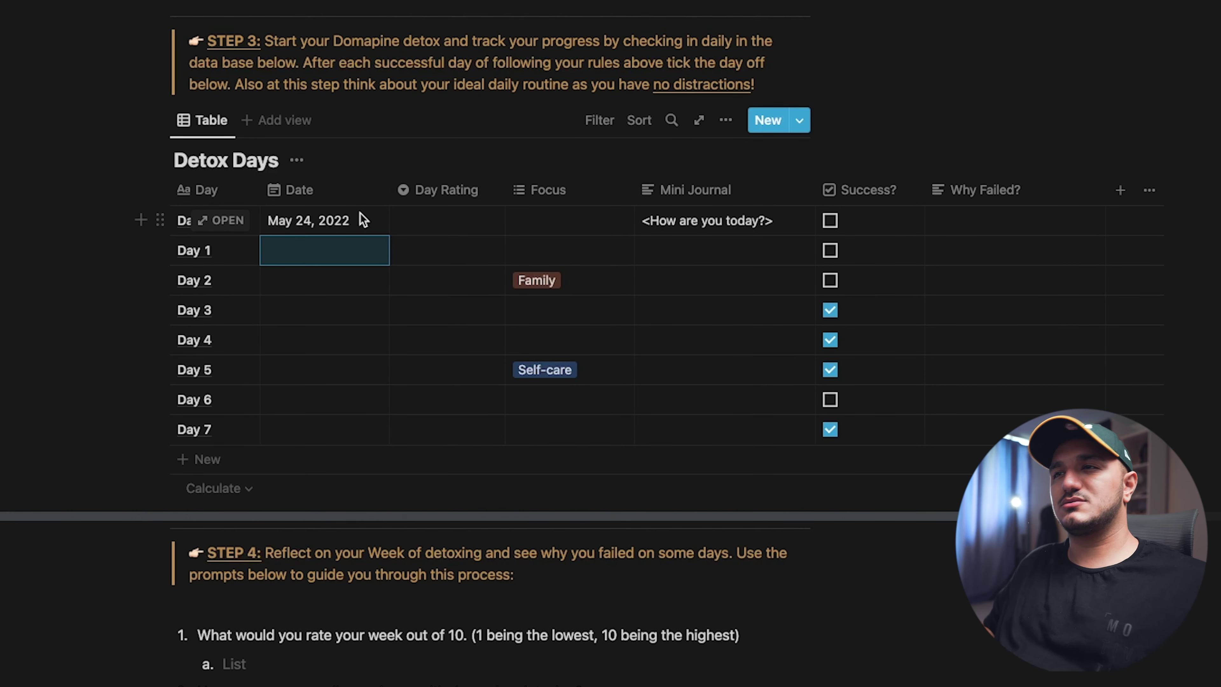
pyautogui.click(350, 214)
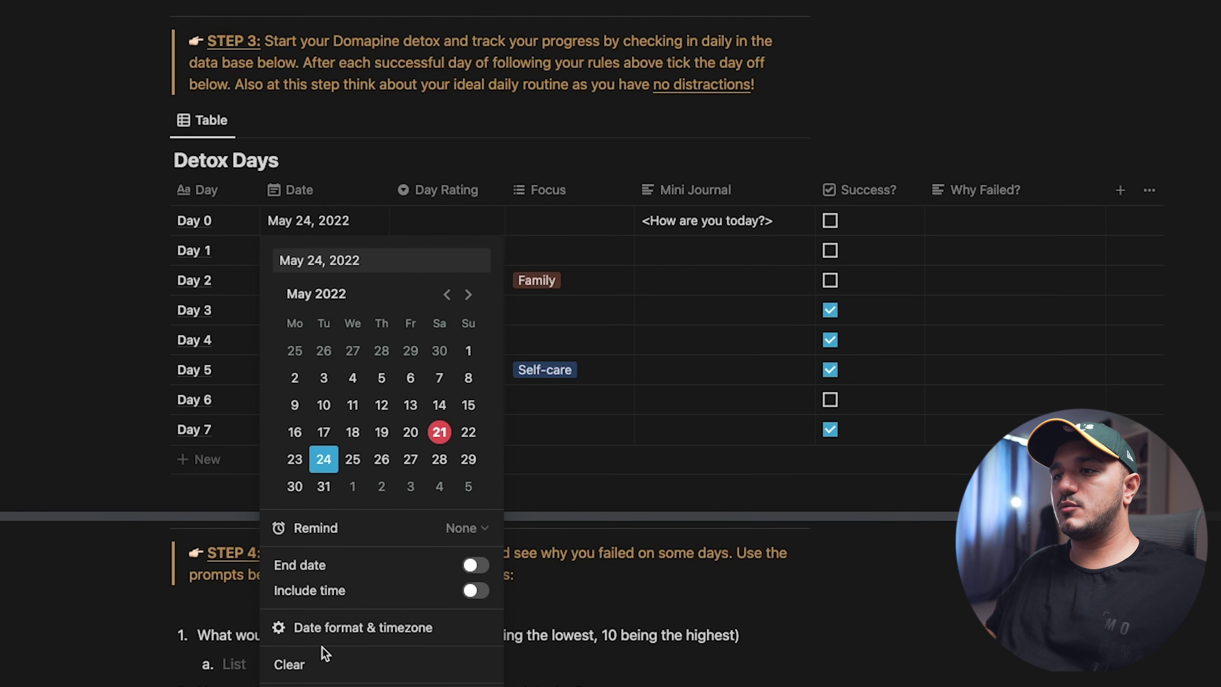
pyautogui.click(319, 657)
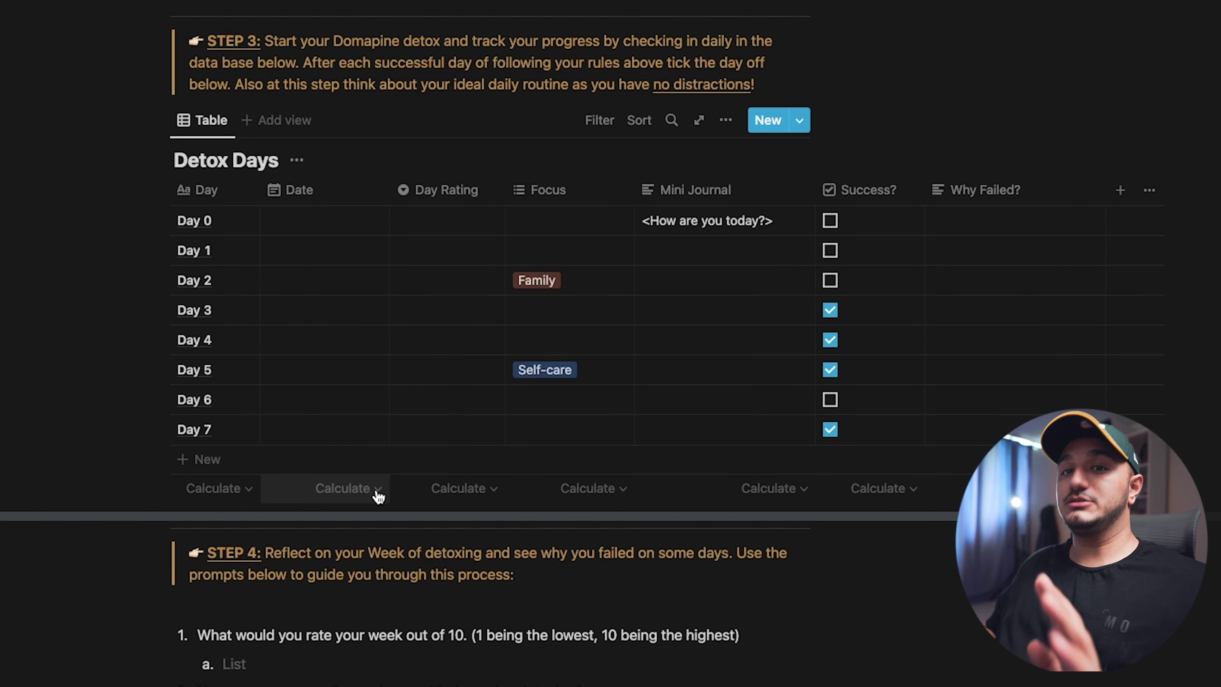
# Add a calculation beneath the Success? column that shows the percentage of checked days.
pyautogui.click(904, 593)
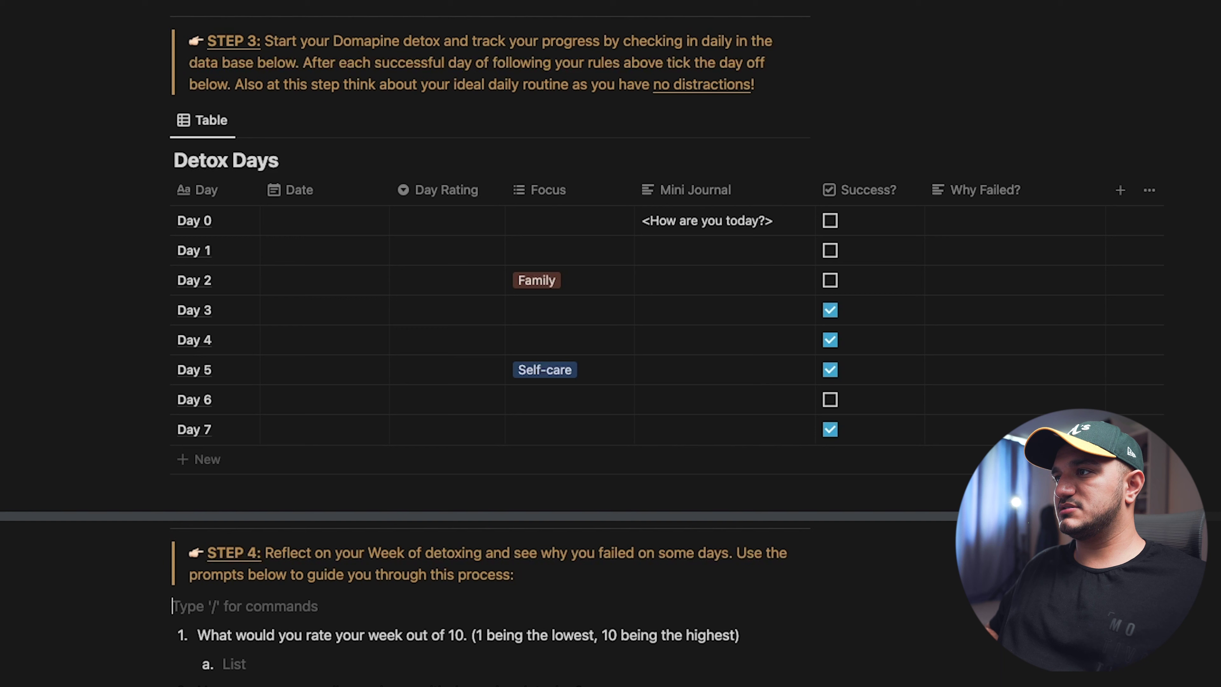
pyautogui.click(966, 625)
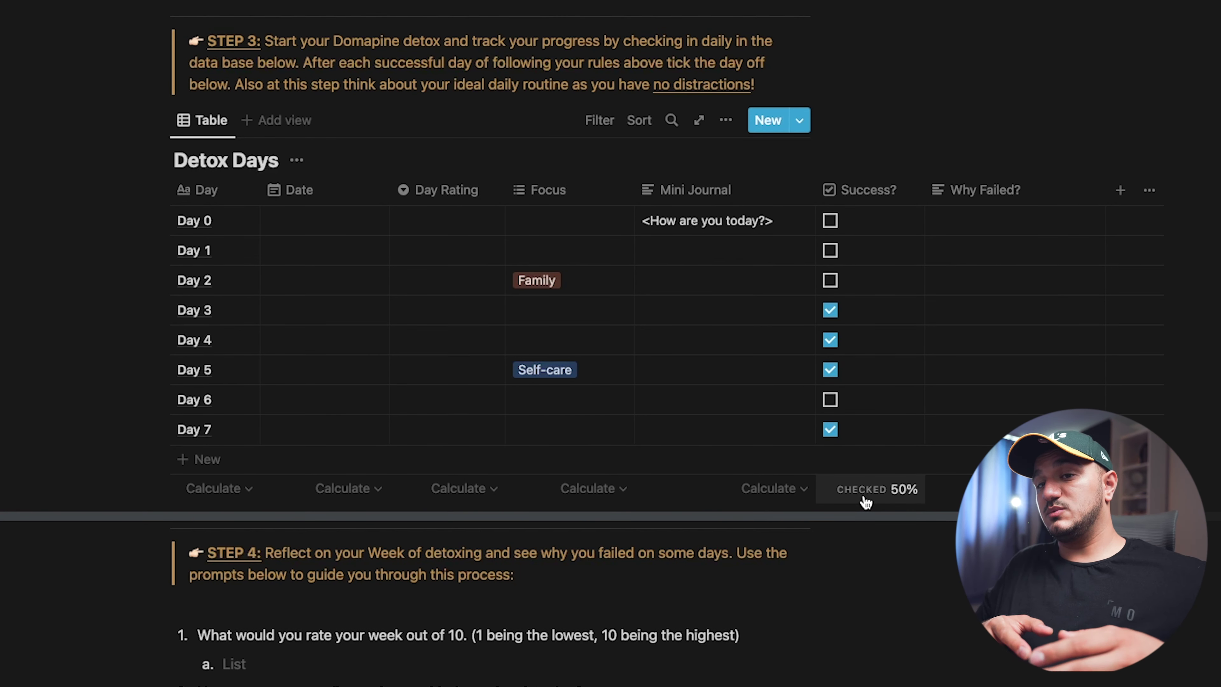
pyautogui.click(925, 589)
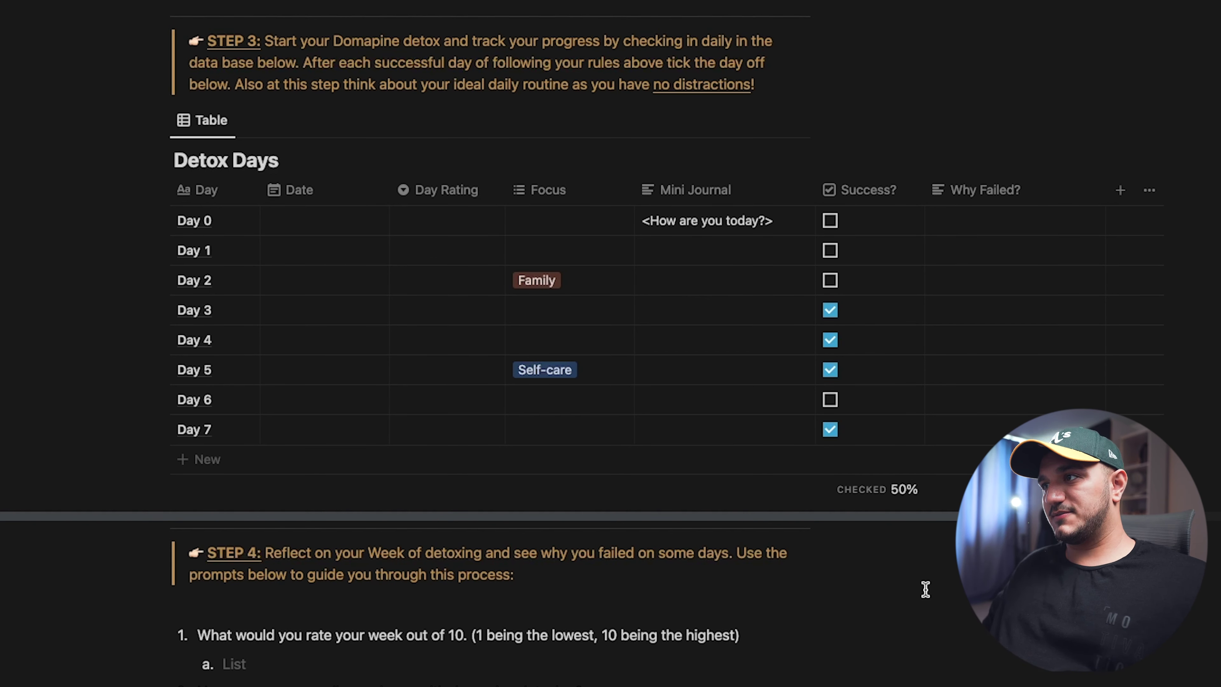
# Review the Detox Days table and the seven Step 4 reflection prompts, ending at the empty answer line of the habits question.
pyautogui.scroll(-3, 925, 589)
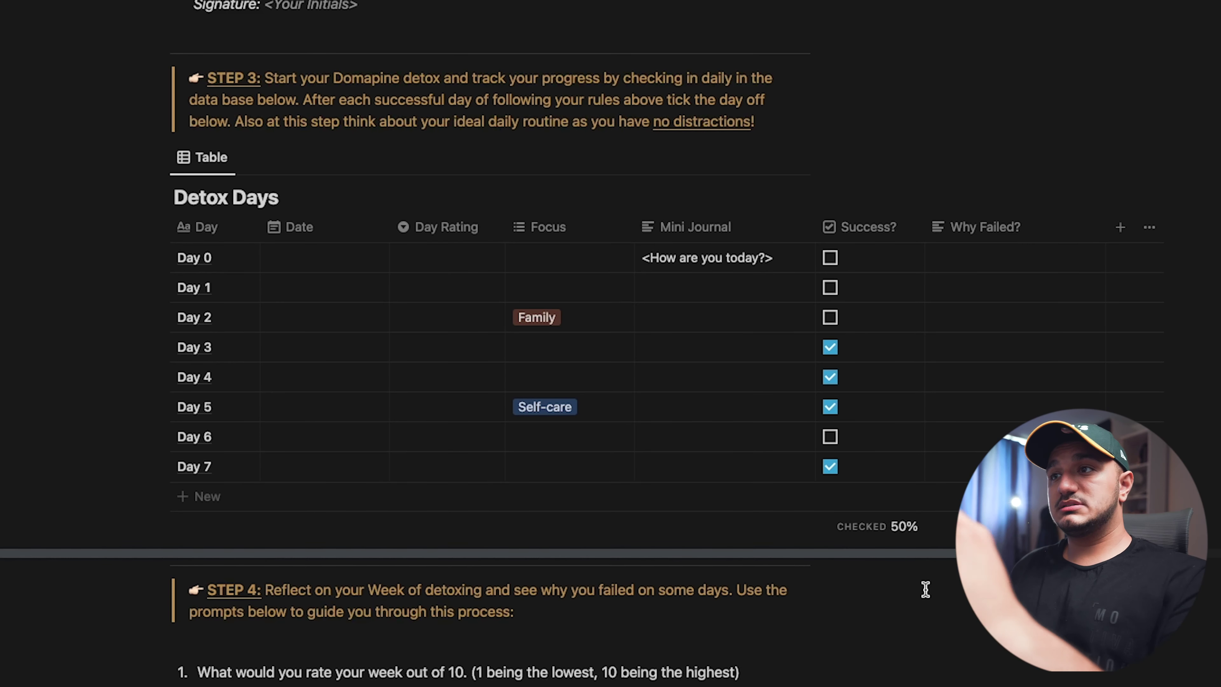
pyautogui.scroll(3, 878, 495)
pyautogui.scroll(-9, 878, 495)
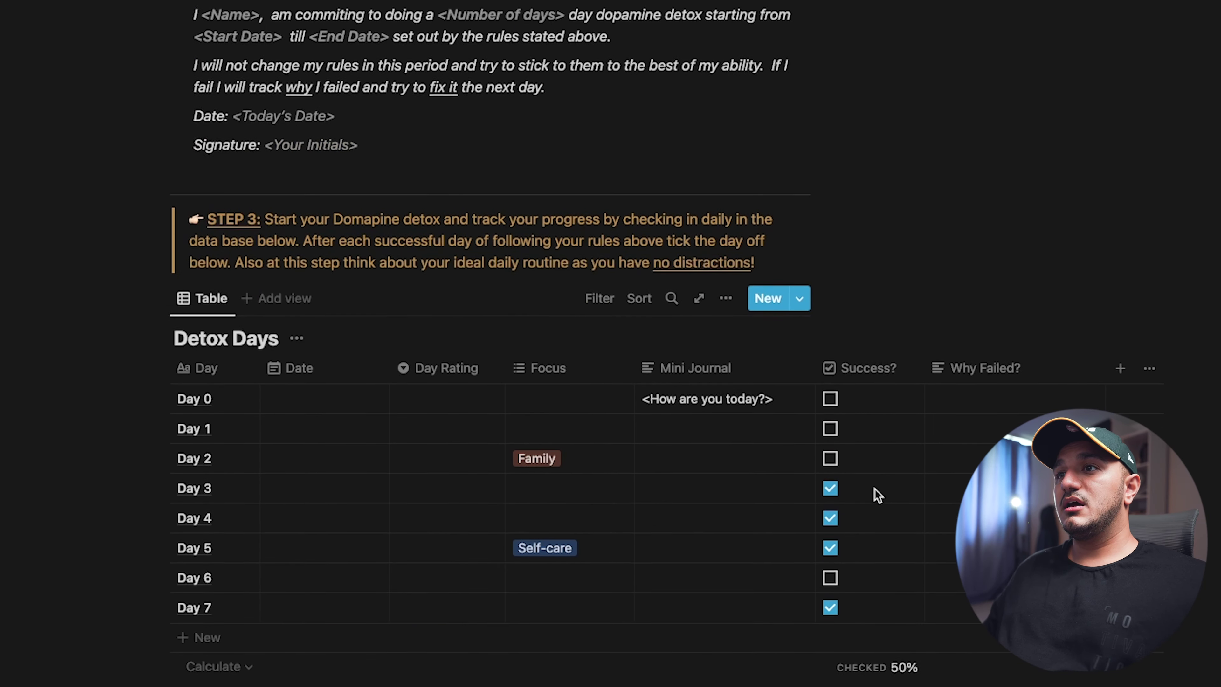
pyautogui.scroll(-2, 875, 489)
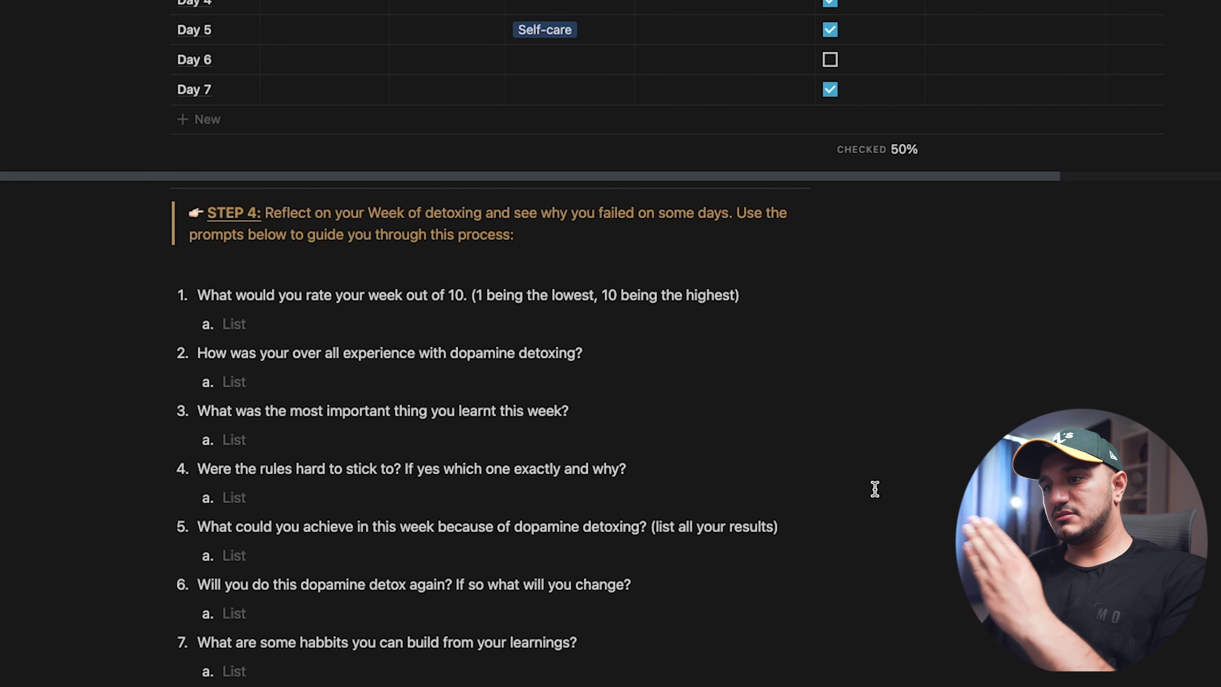
pyautogui.scroll(-2, 875, 489)
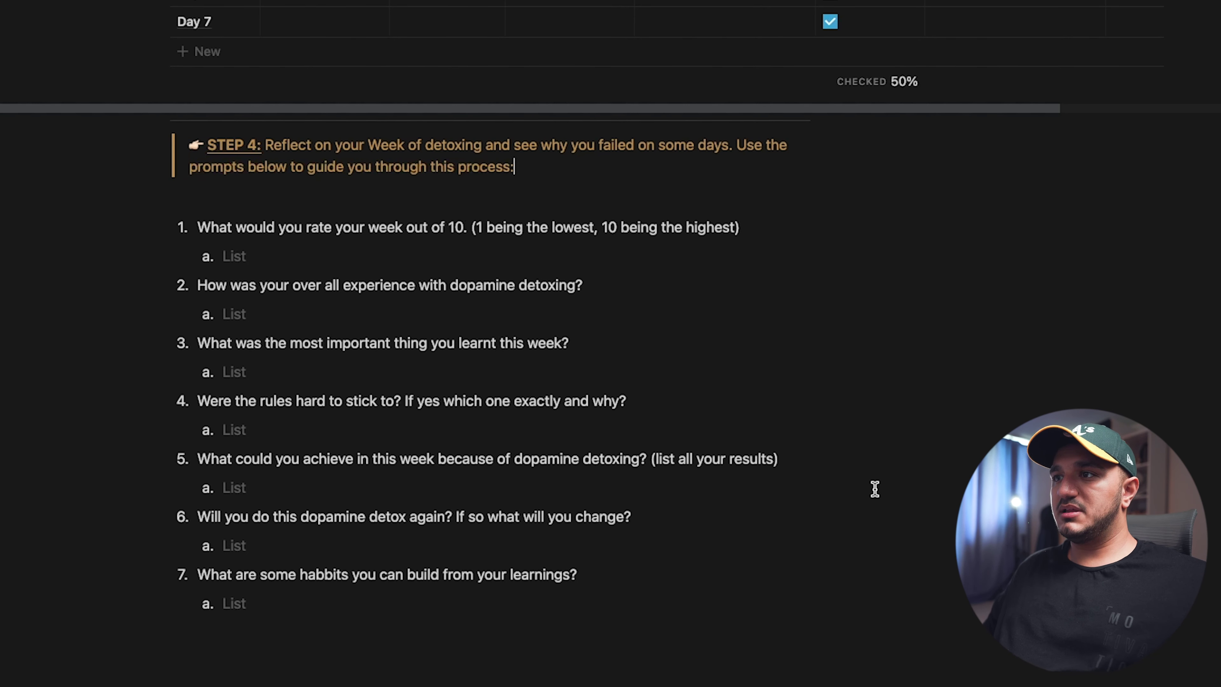
pyautogui.scroll(-2, 875, 489)
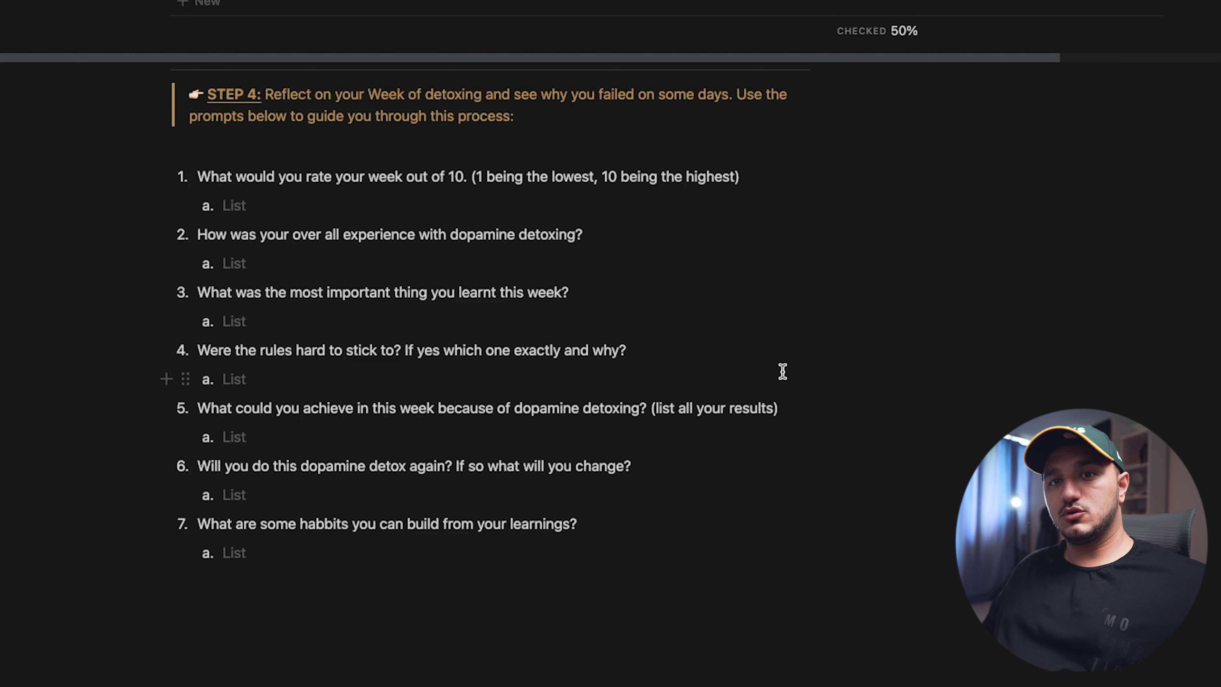
pyautogui.scroll(1, 782, 370)
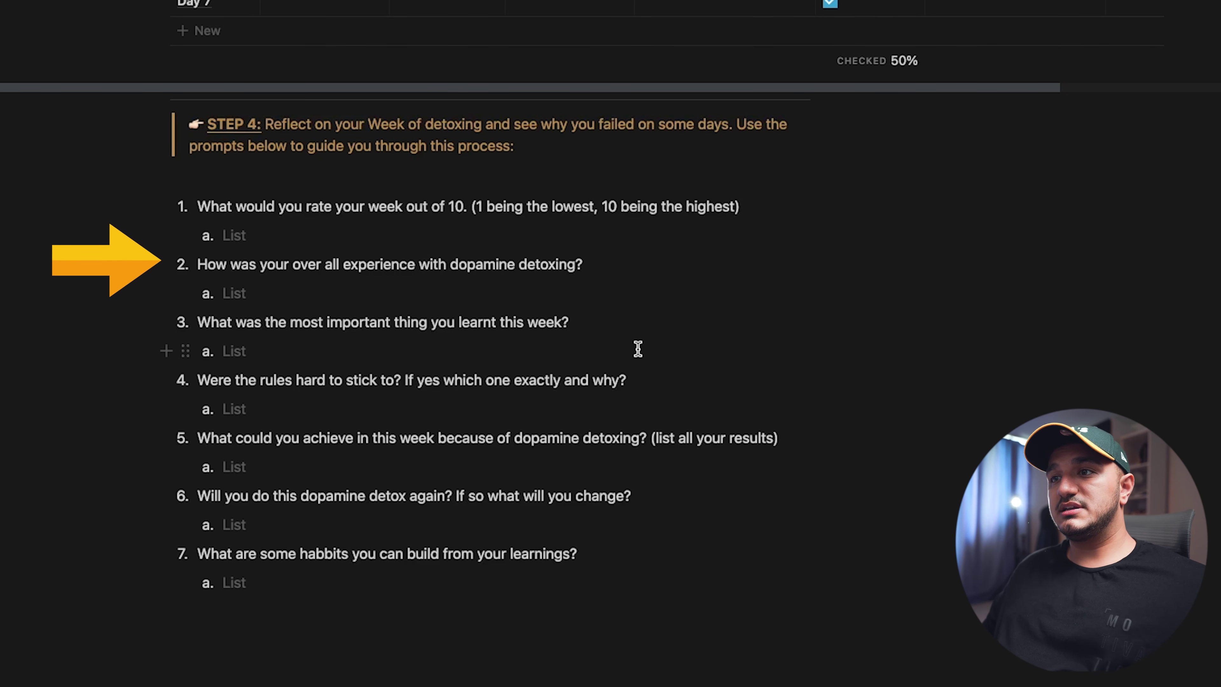
pyautogui.scroll(-3, 638, 349)
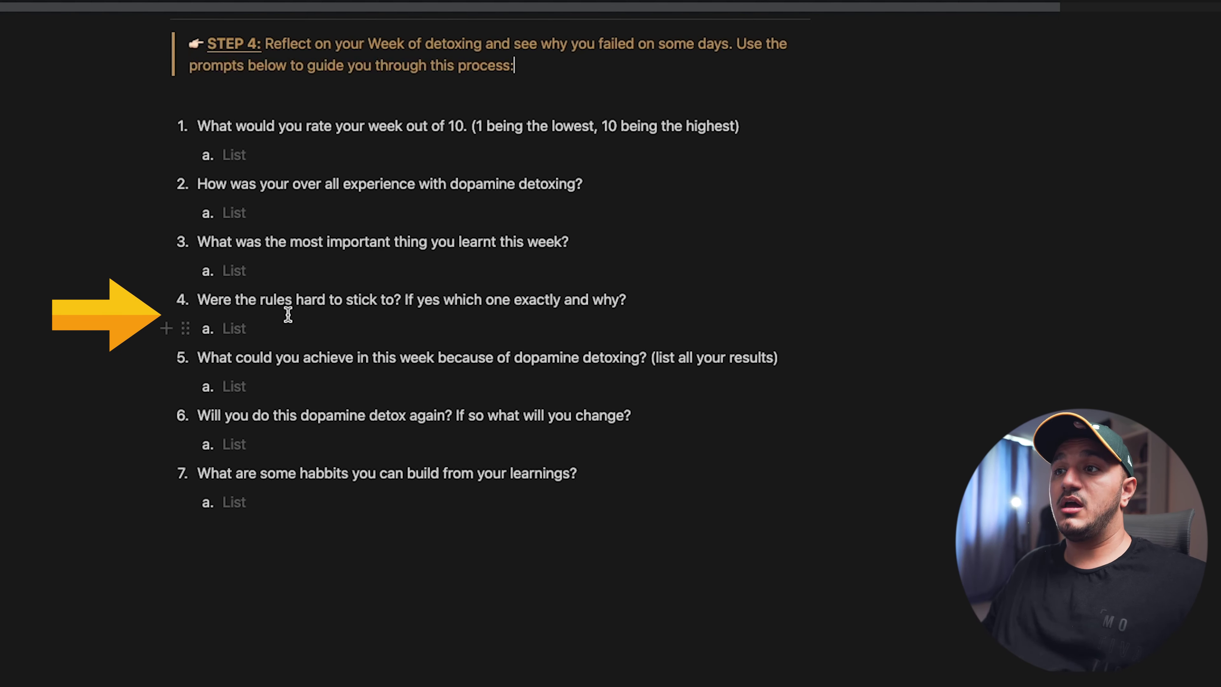
pyautogui.scroll(-1, 678, 377)
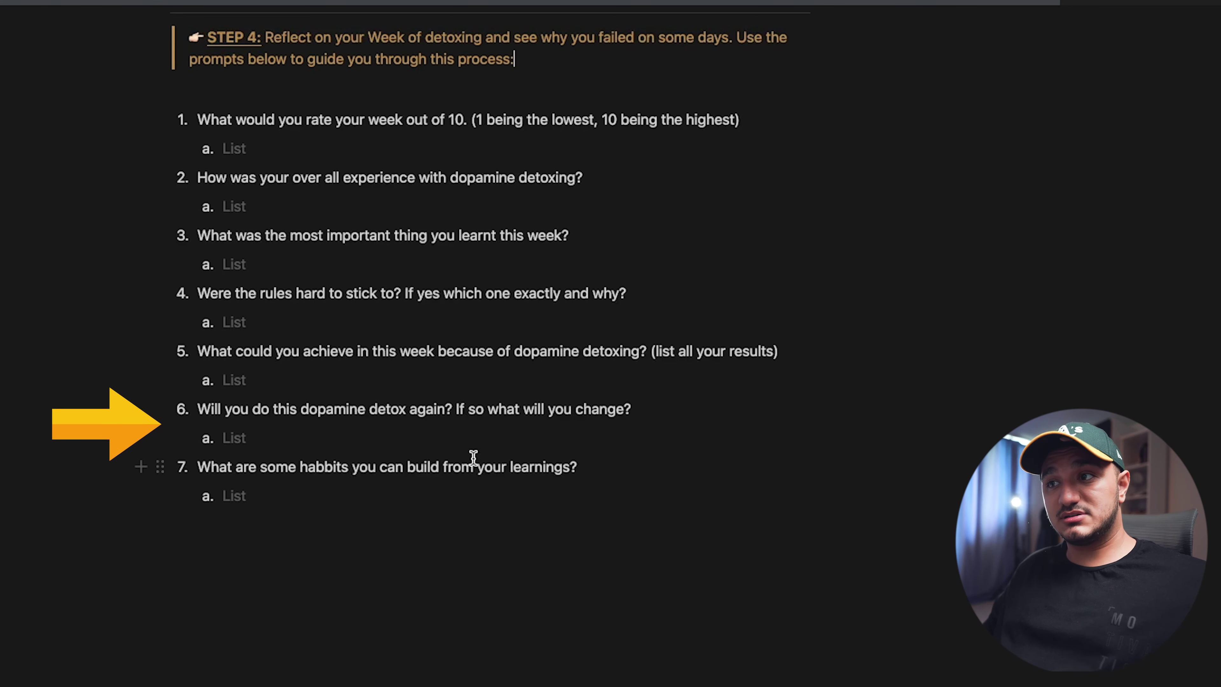
pyautogui.click(269, 495)
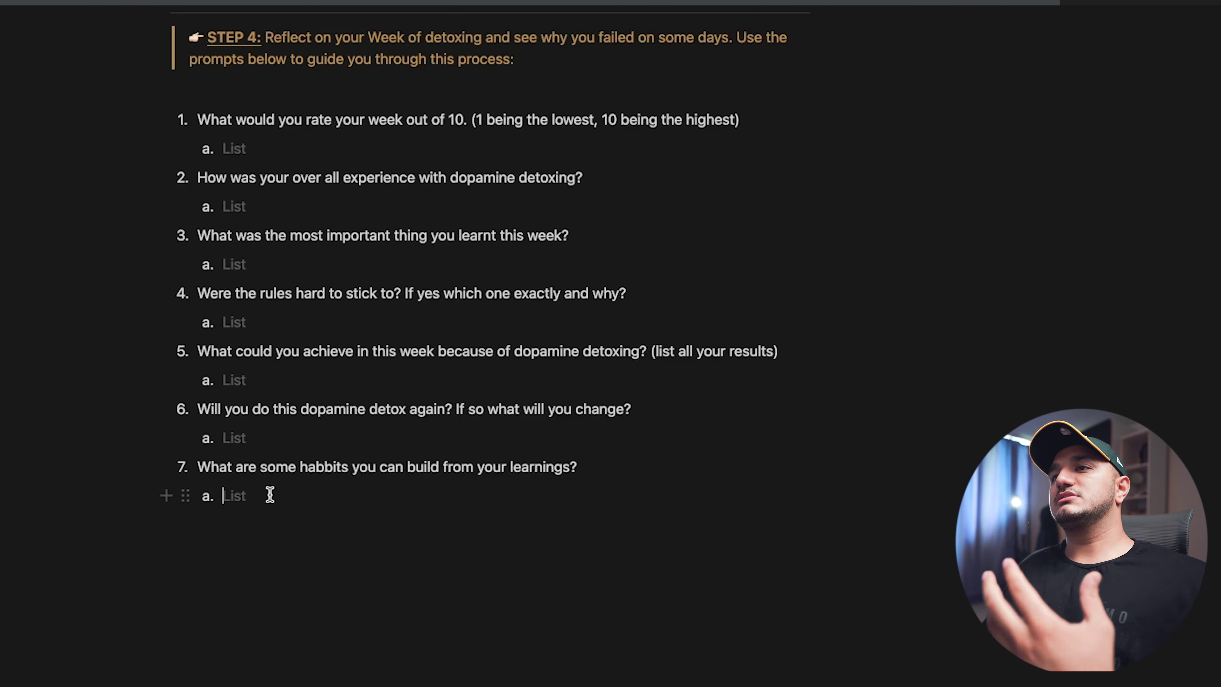